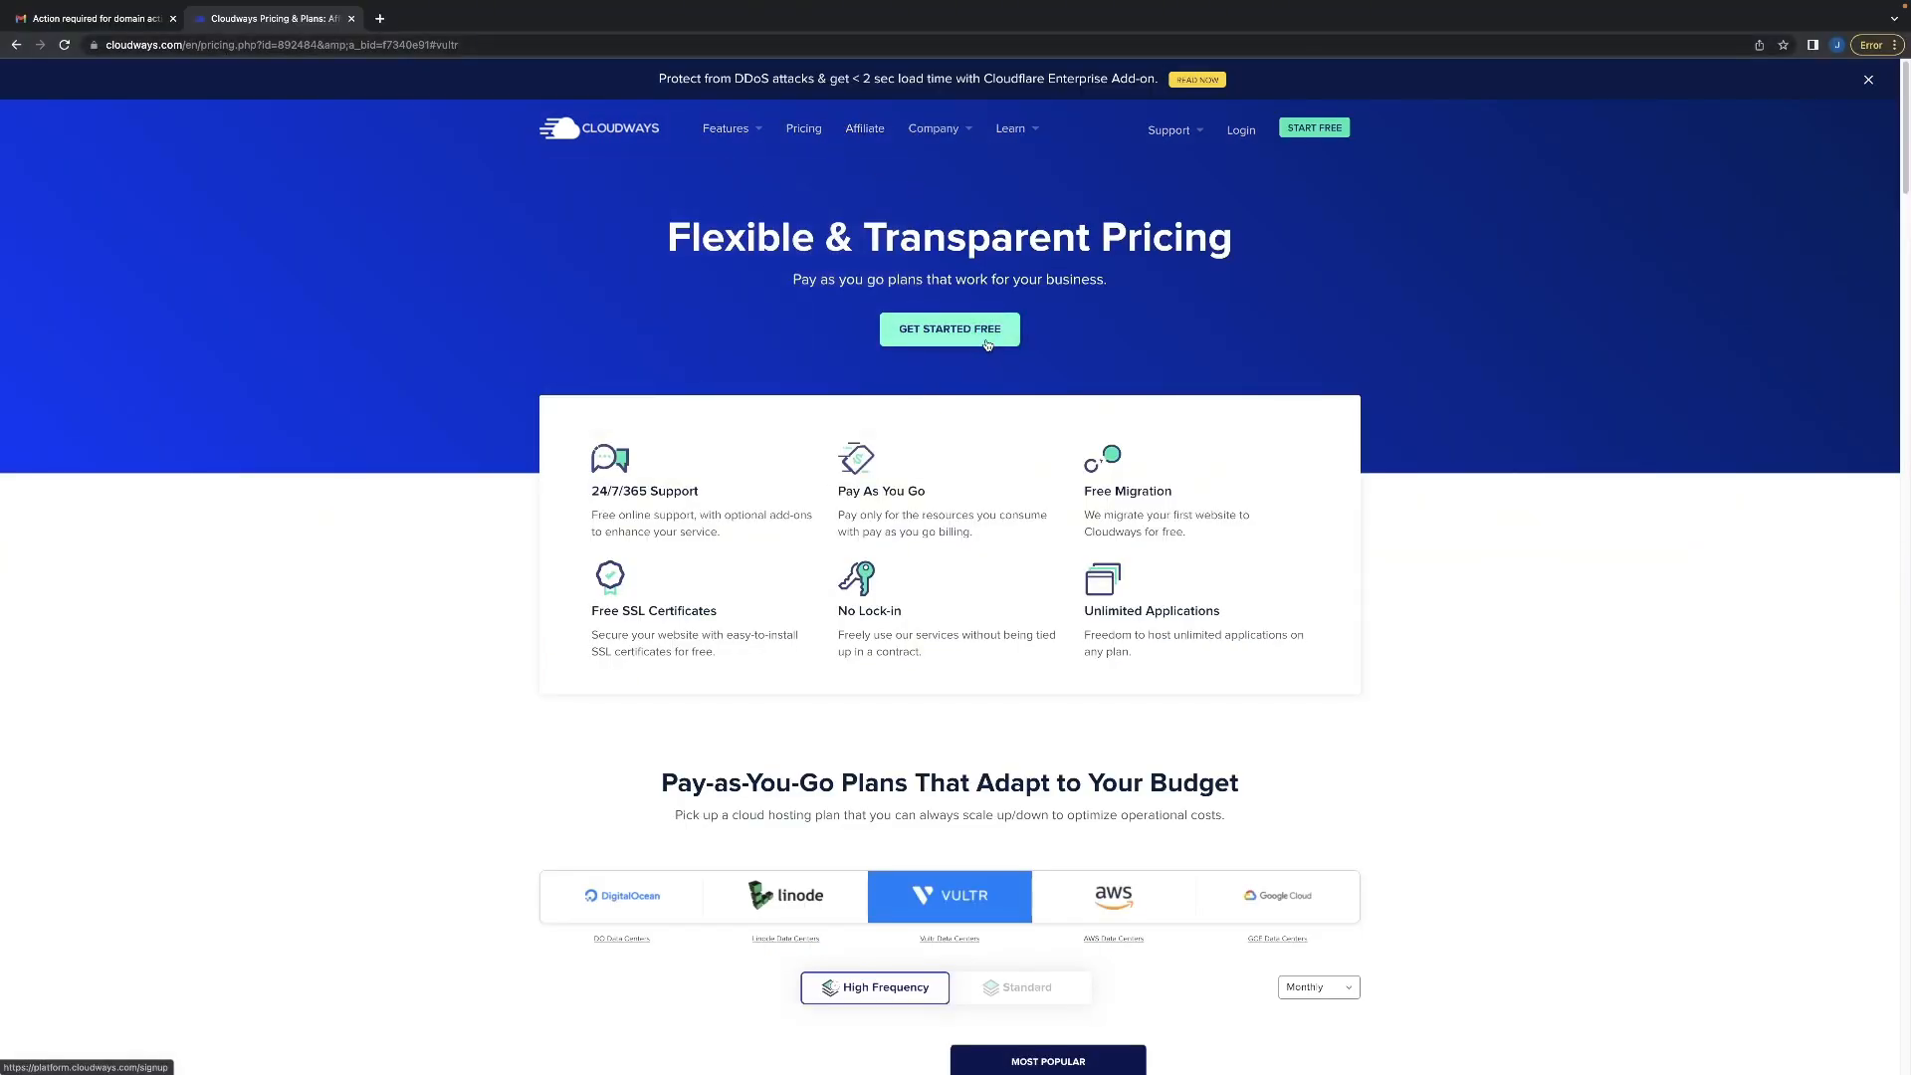
Start the free Cloudways signup from the pricing page's GET STARTED FREE button.
click(987, 344)
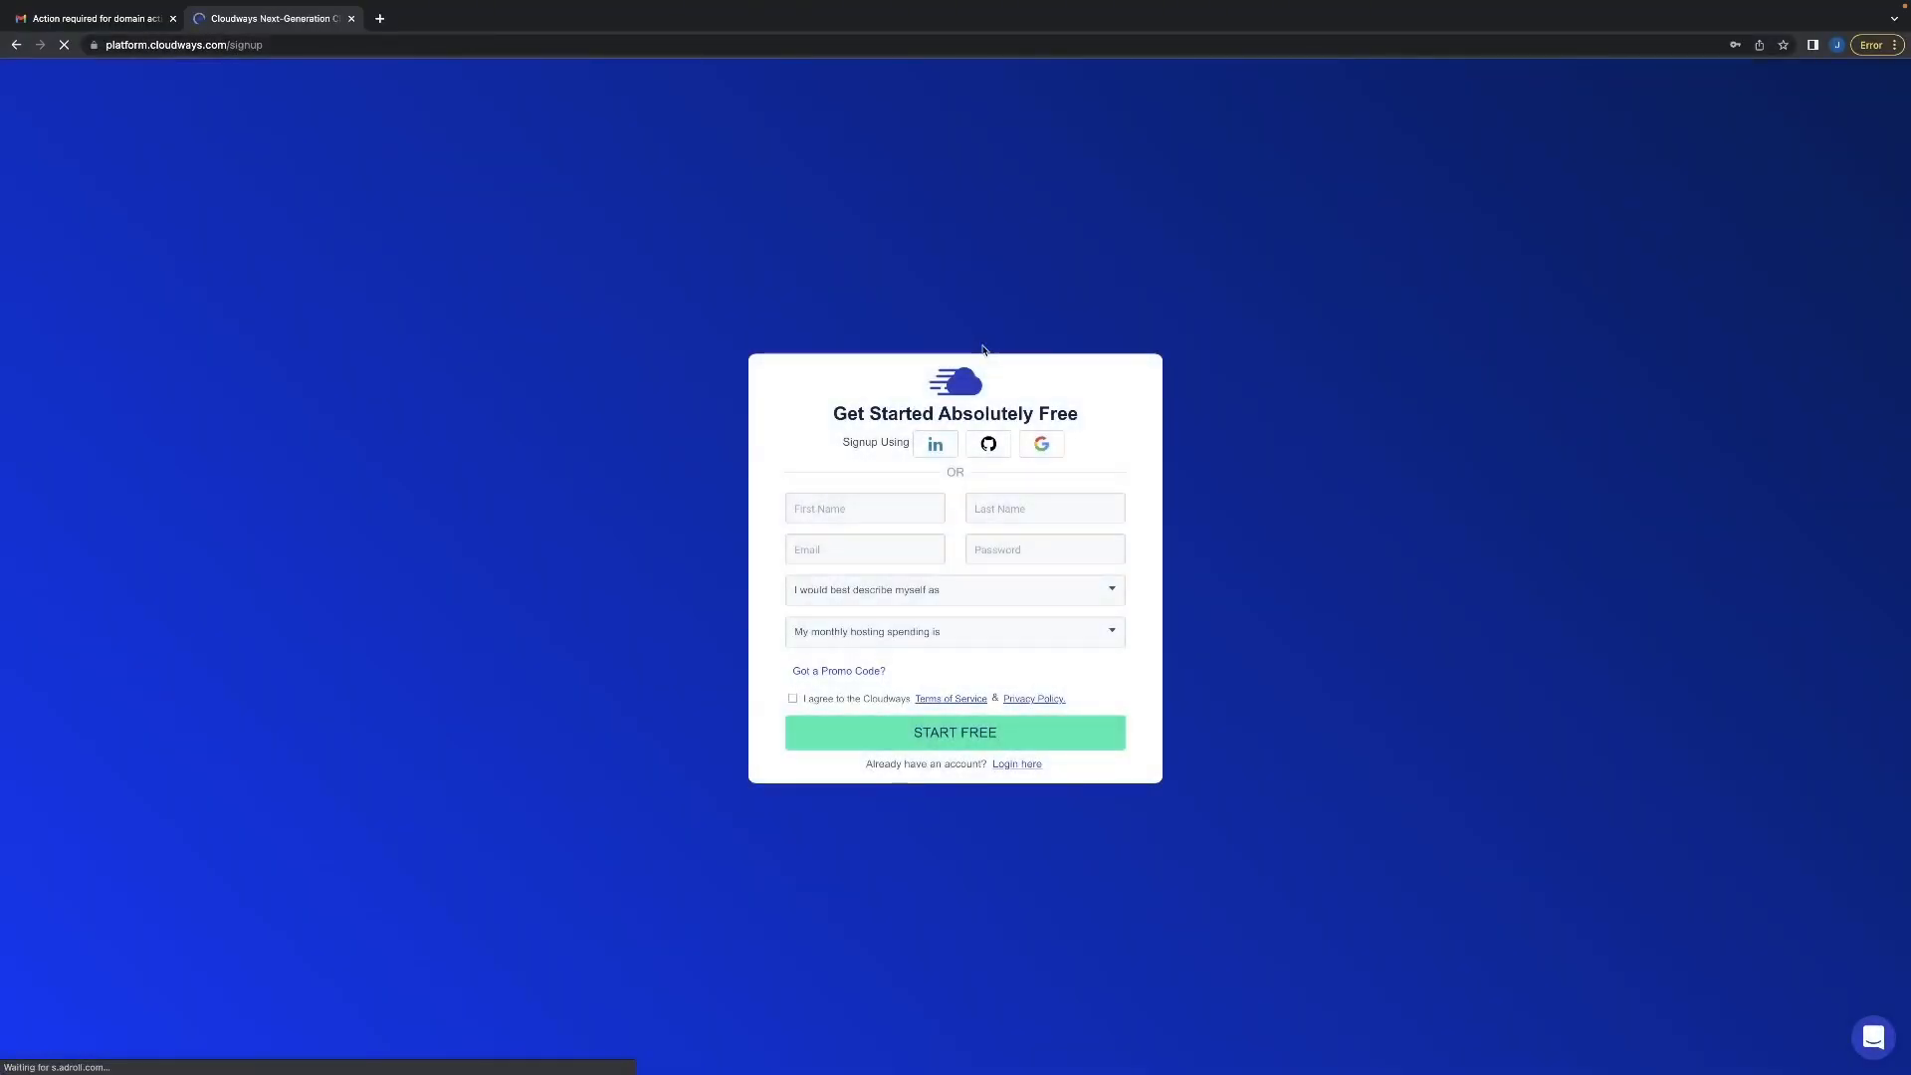
Enter the account holder's first and last name in the signup form.
click(853, 509)
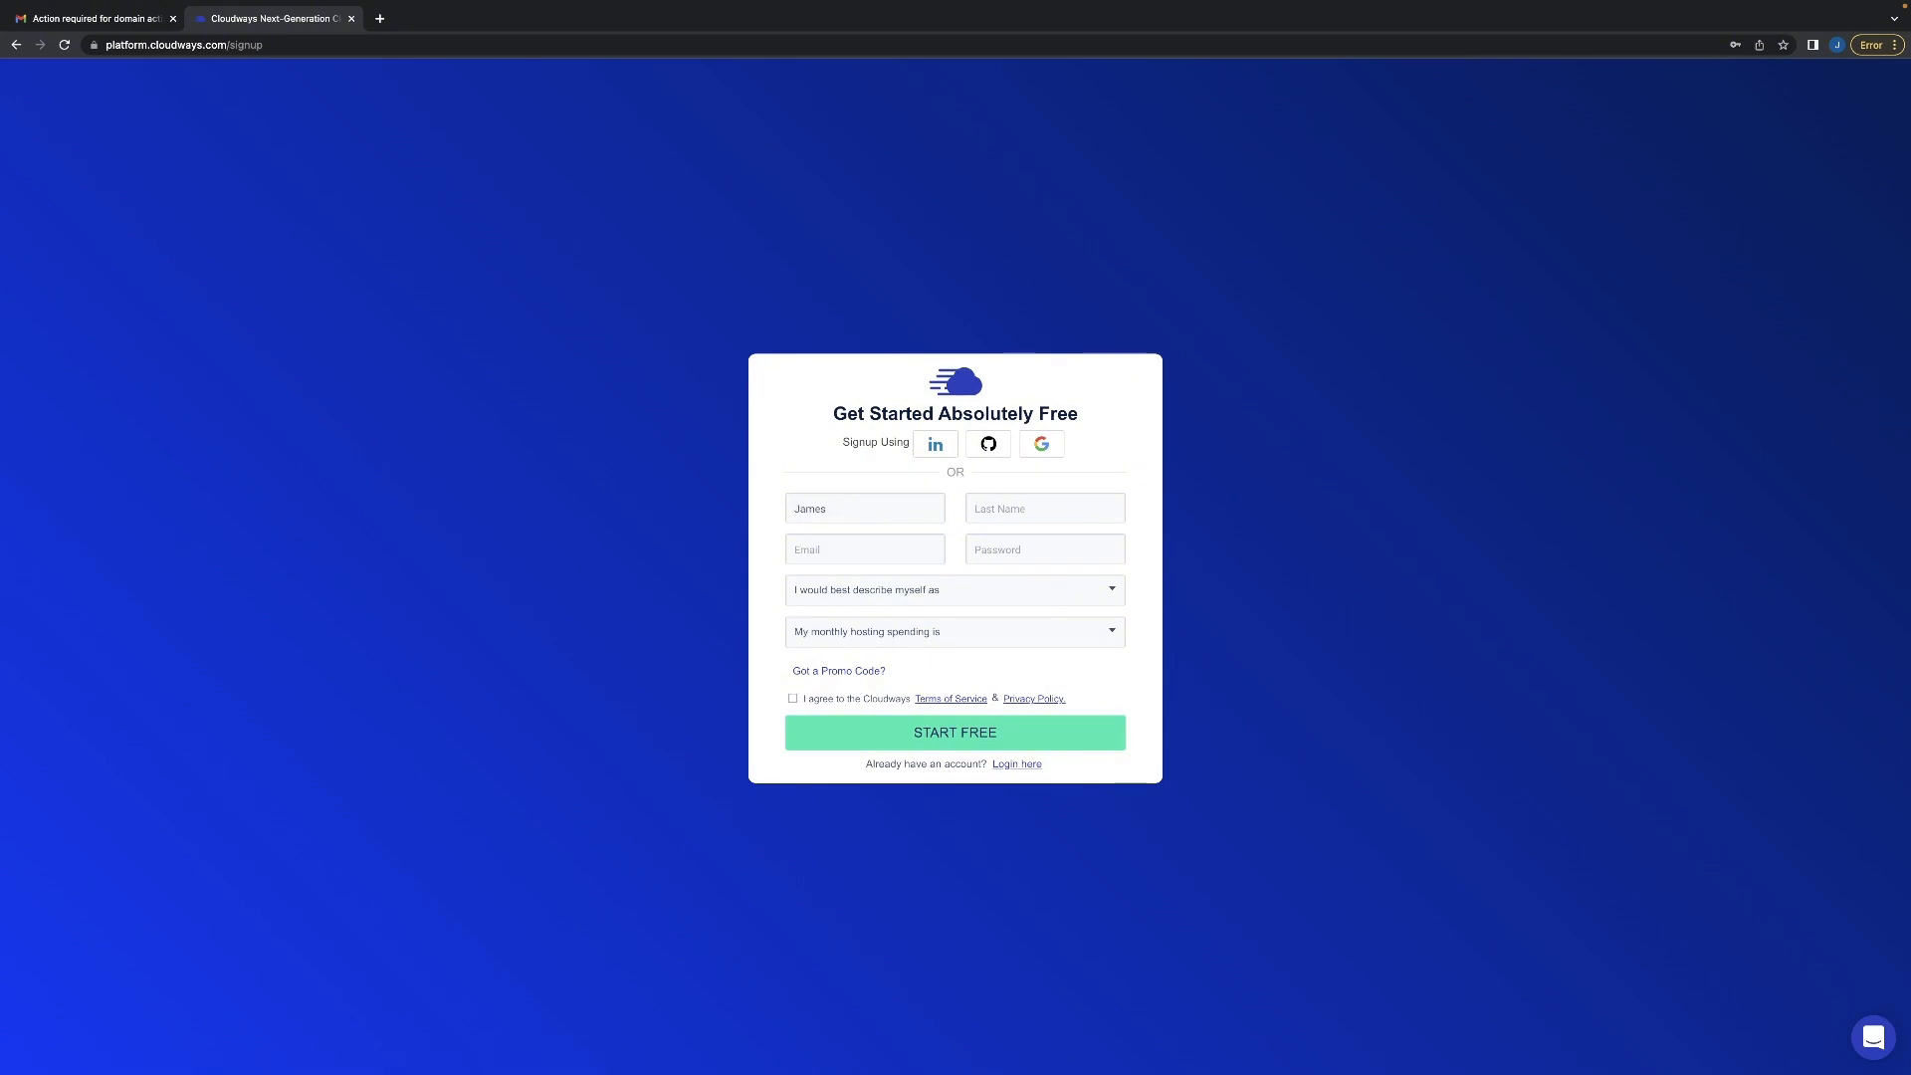
key(Tab)
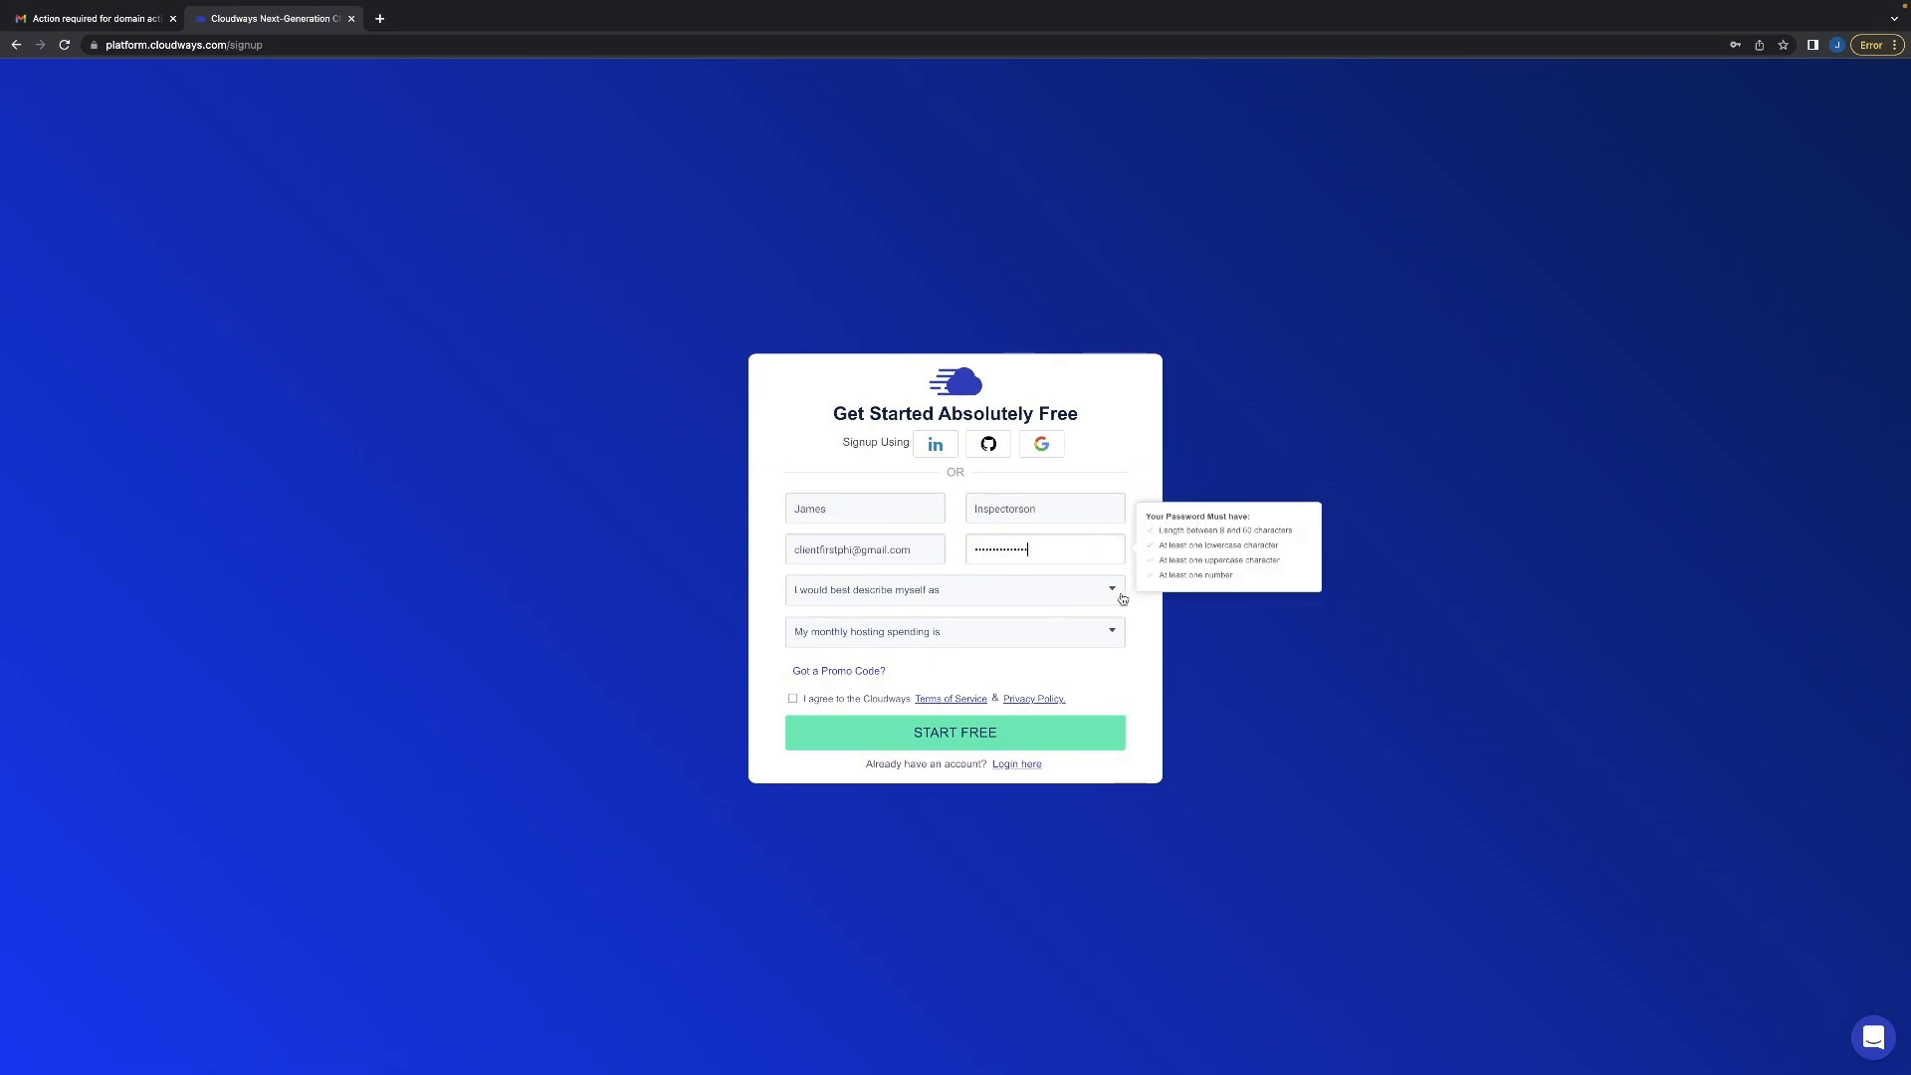
Choose Other Businesses and $0 - $50 spending, apply promo code SAEVUSX, accept terms, and submit.
click(945, 597)
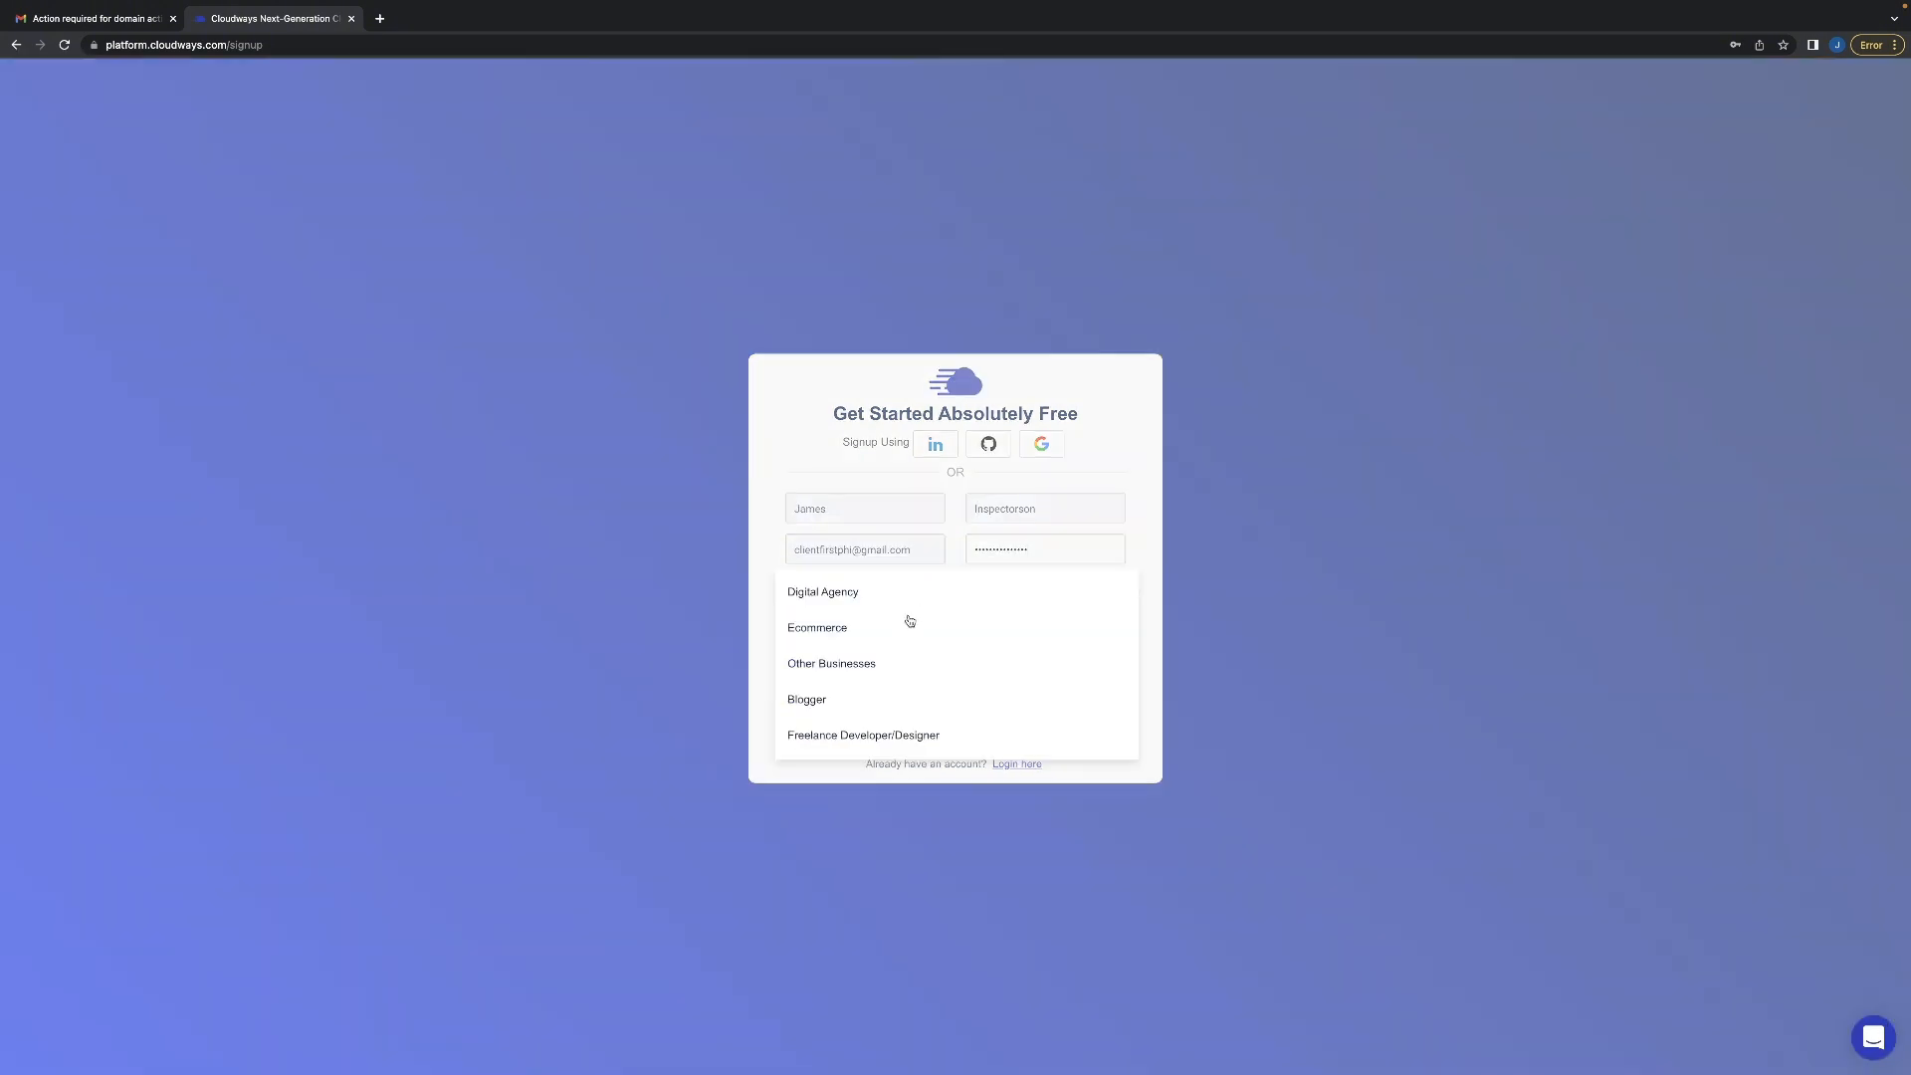
click(867, 670)
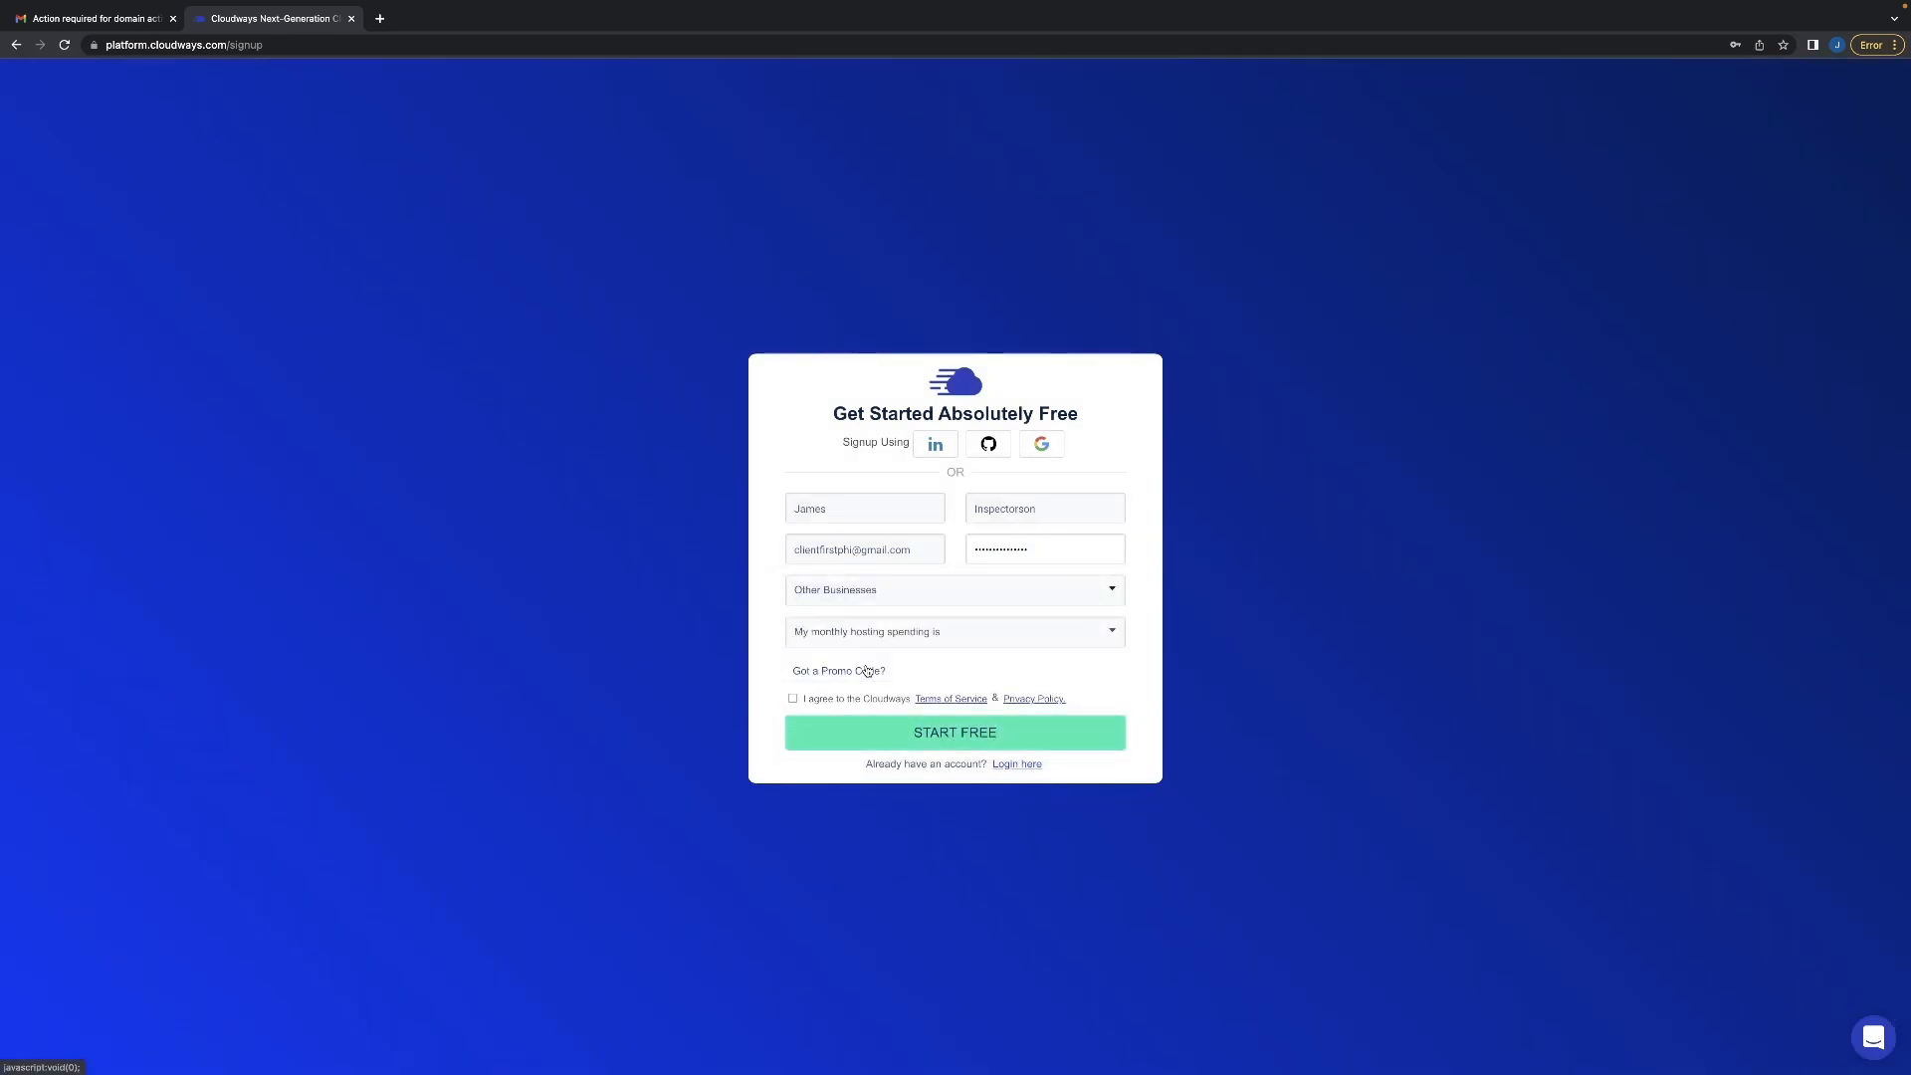
click(1004, 640)
click(803, 638)
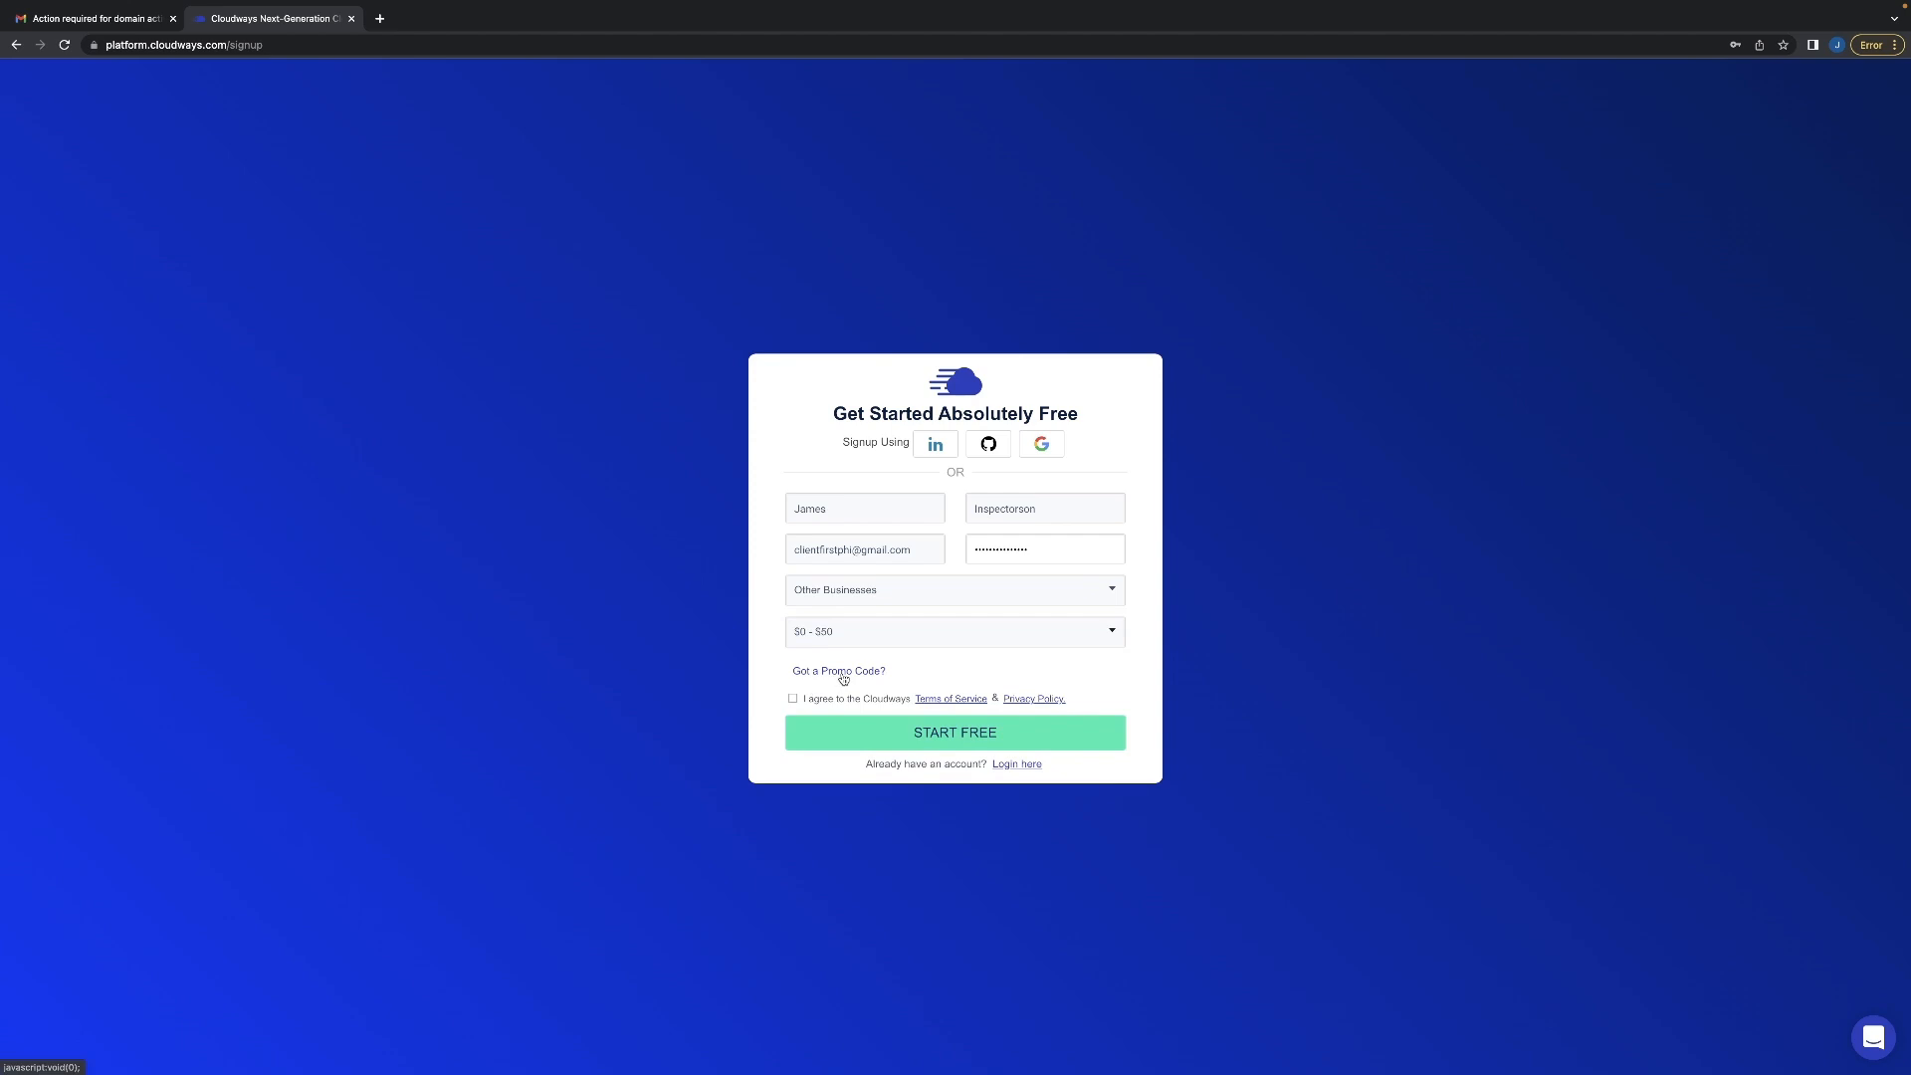
click(837, 672)
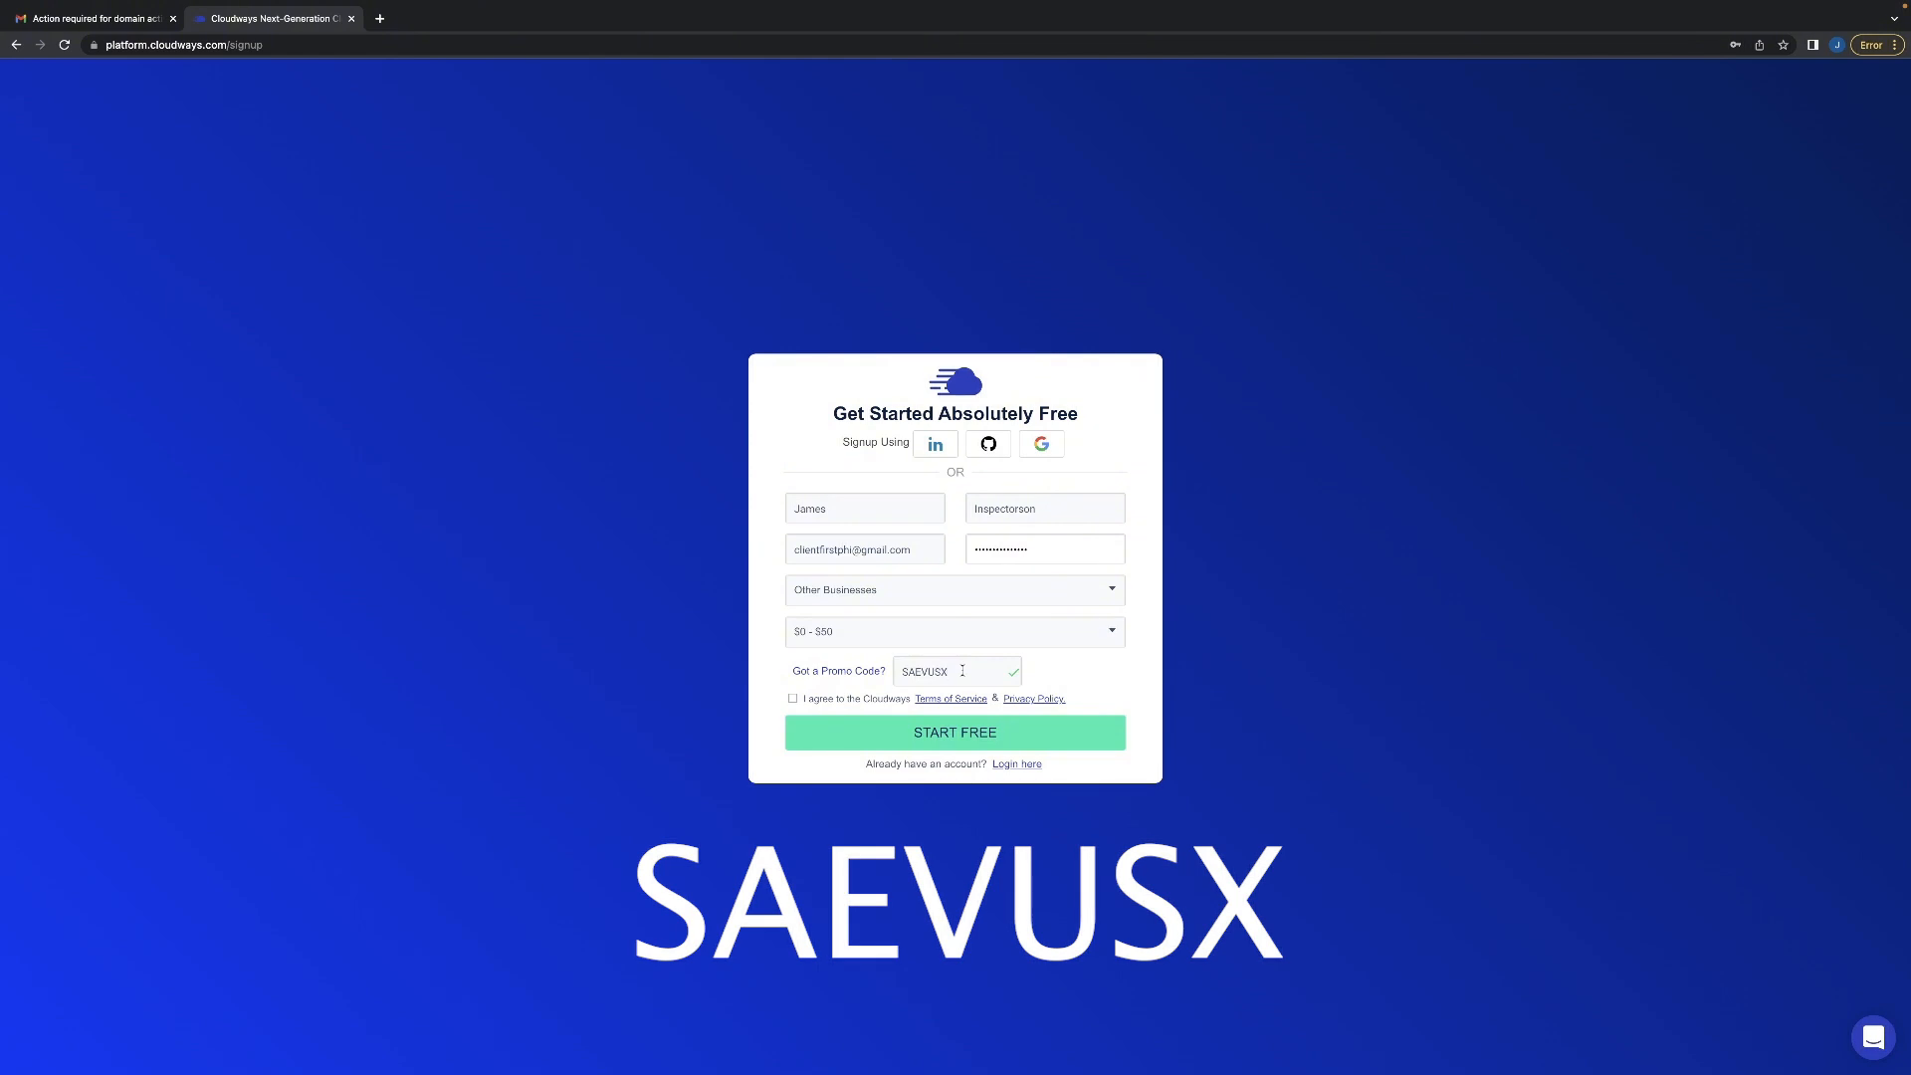
click(792, 698)
click(957, 745)
Create the account with START FREE, then open account verification from the pending banner.
click(957, 743)
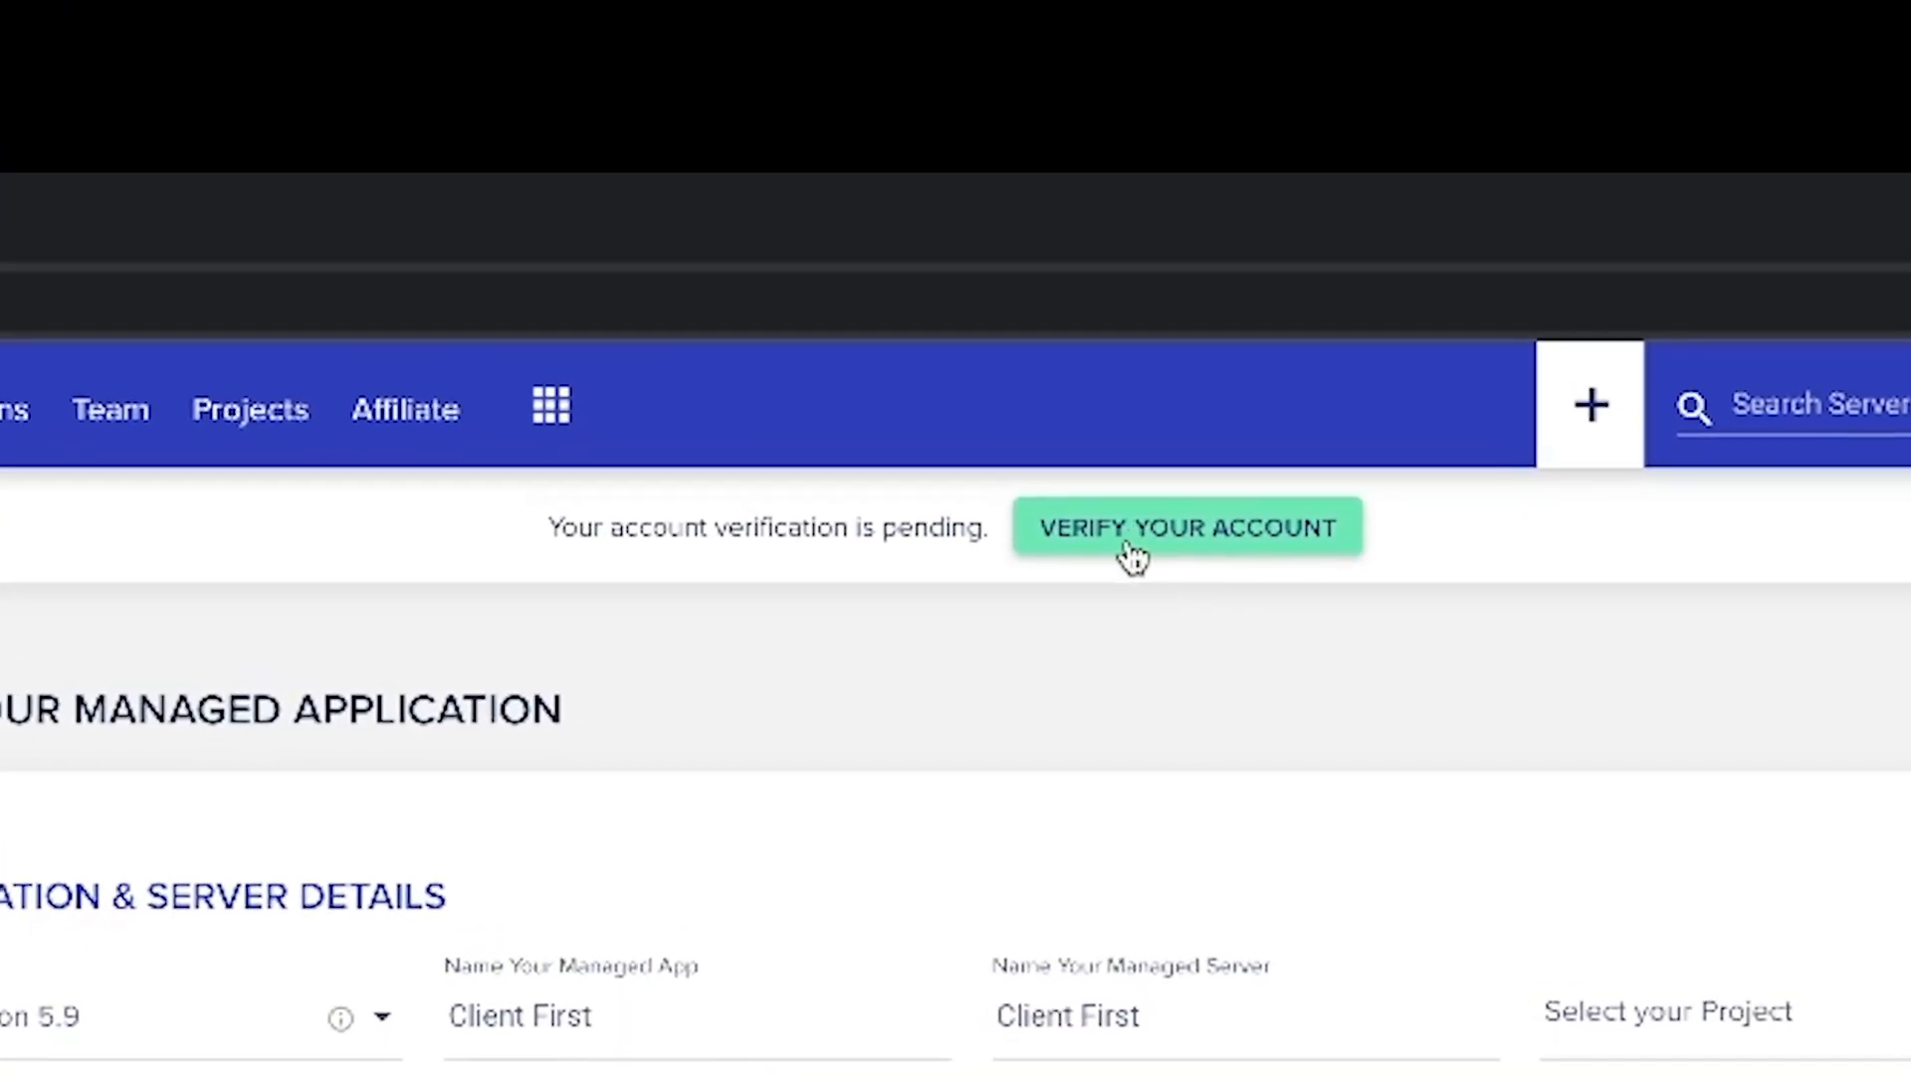
click(1207, 593)
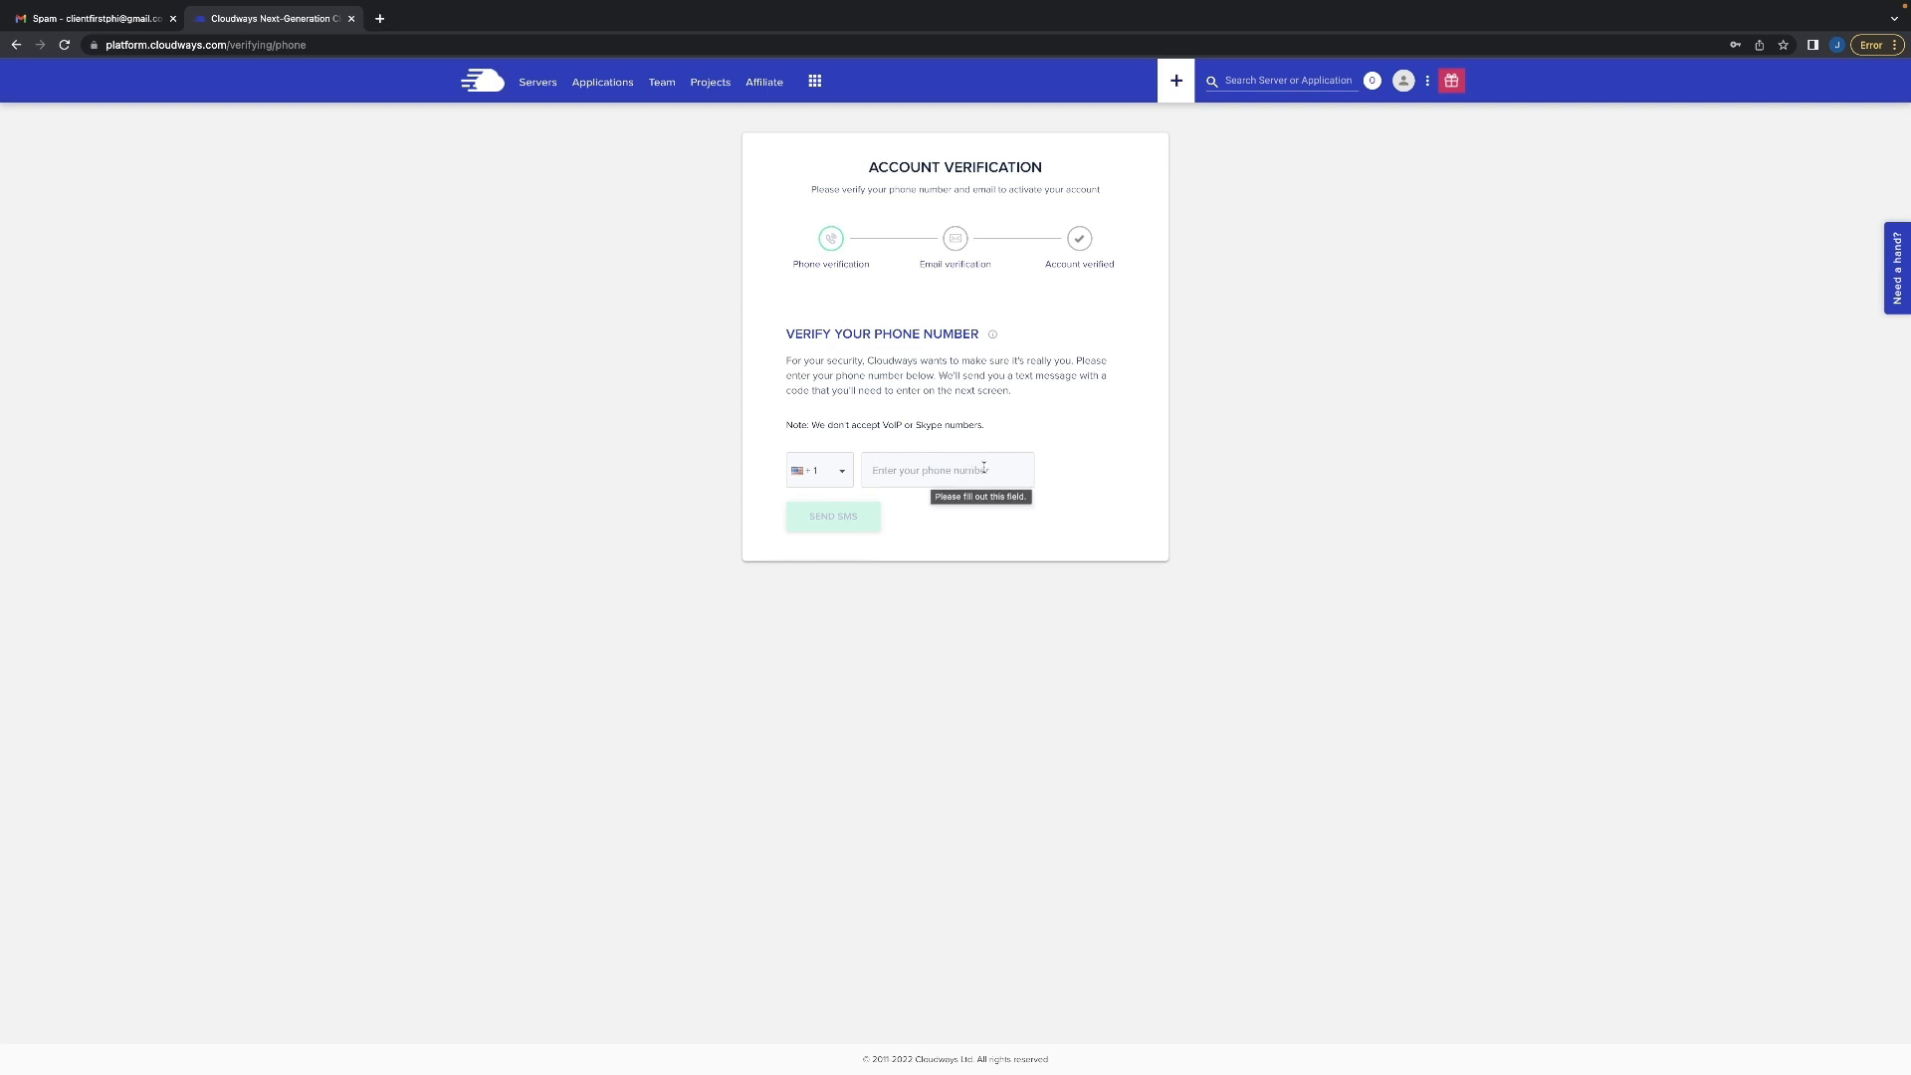
Paste in the phone number, request the SMS, and verify with the six-digit code.
key(ctrl+v)
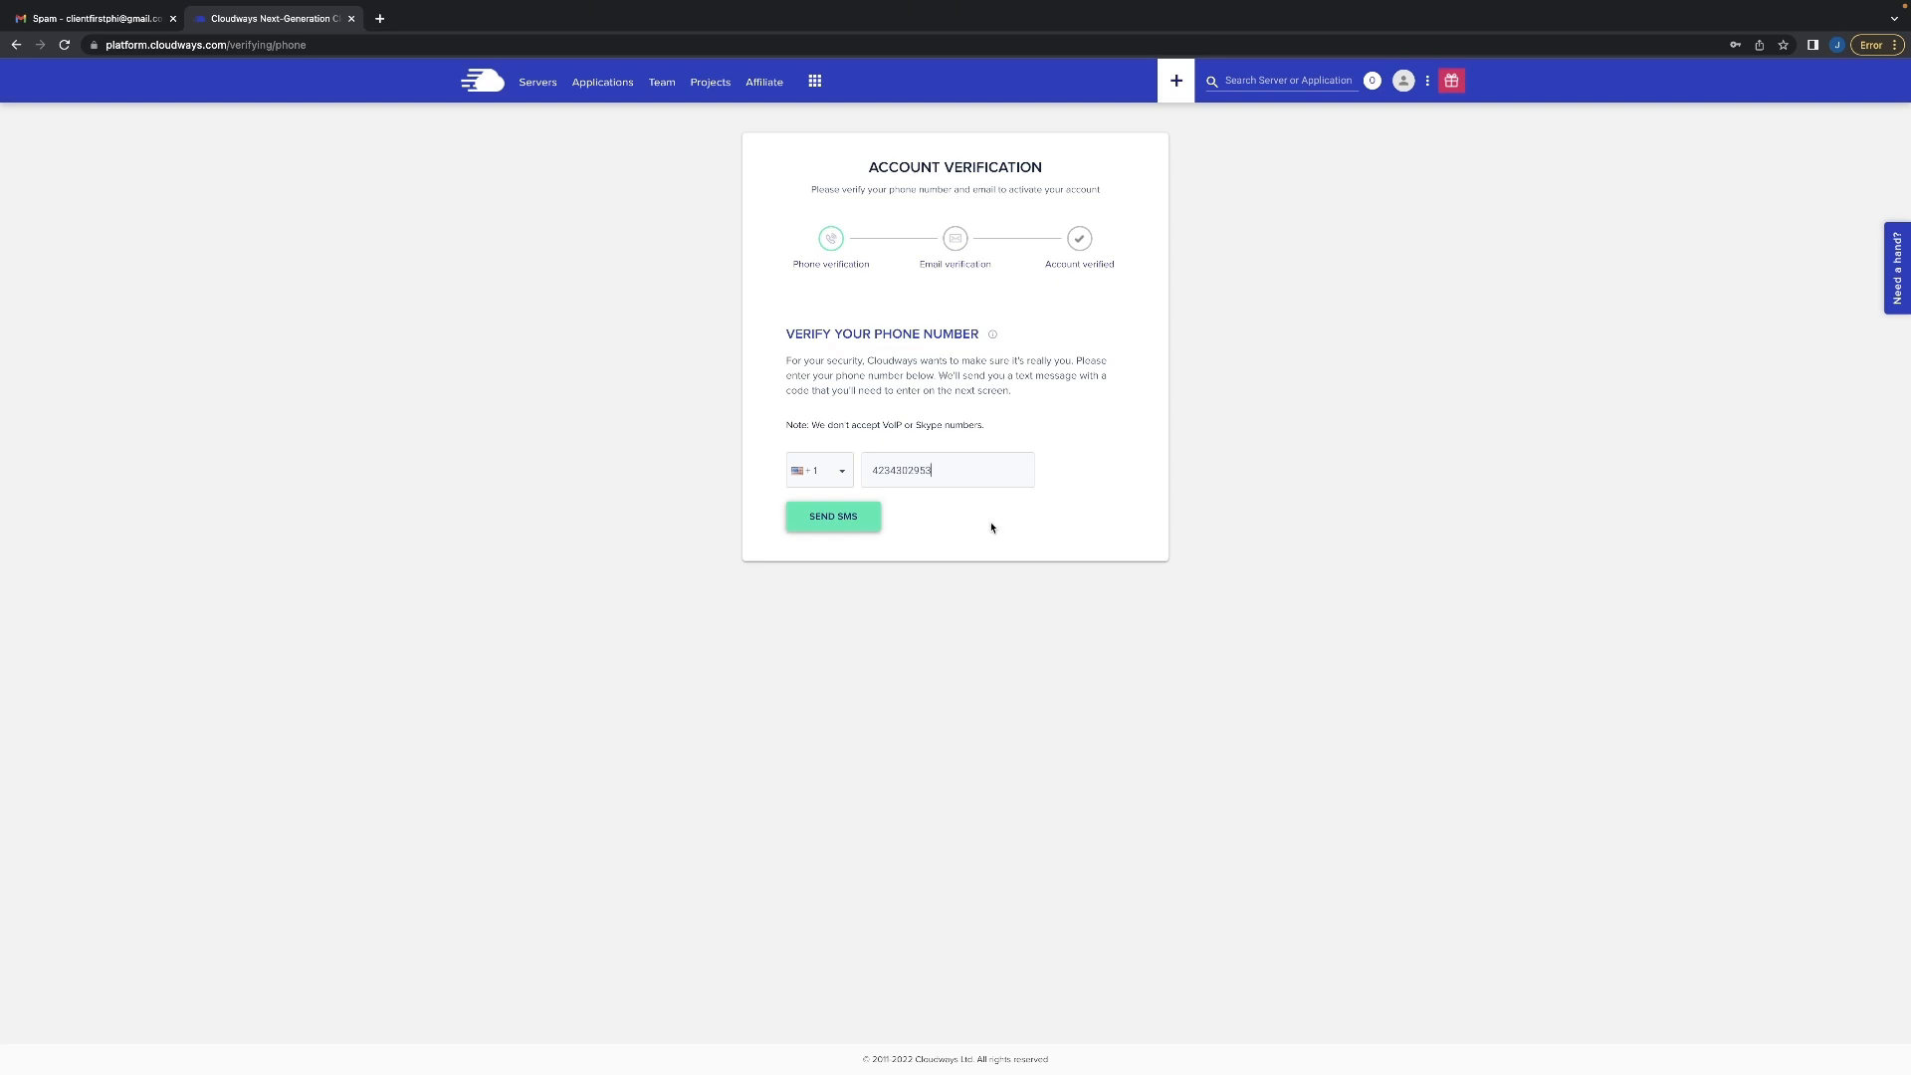
click(825, 527)
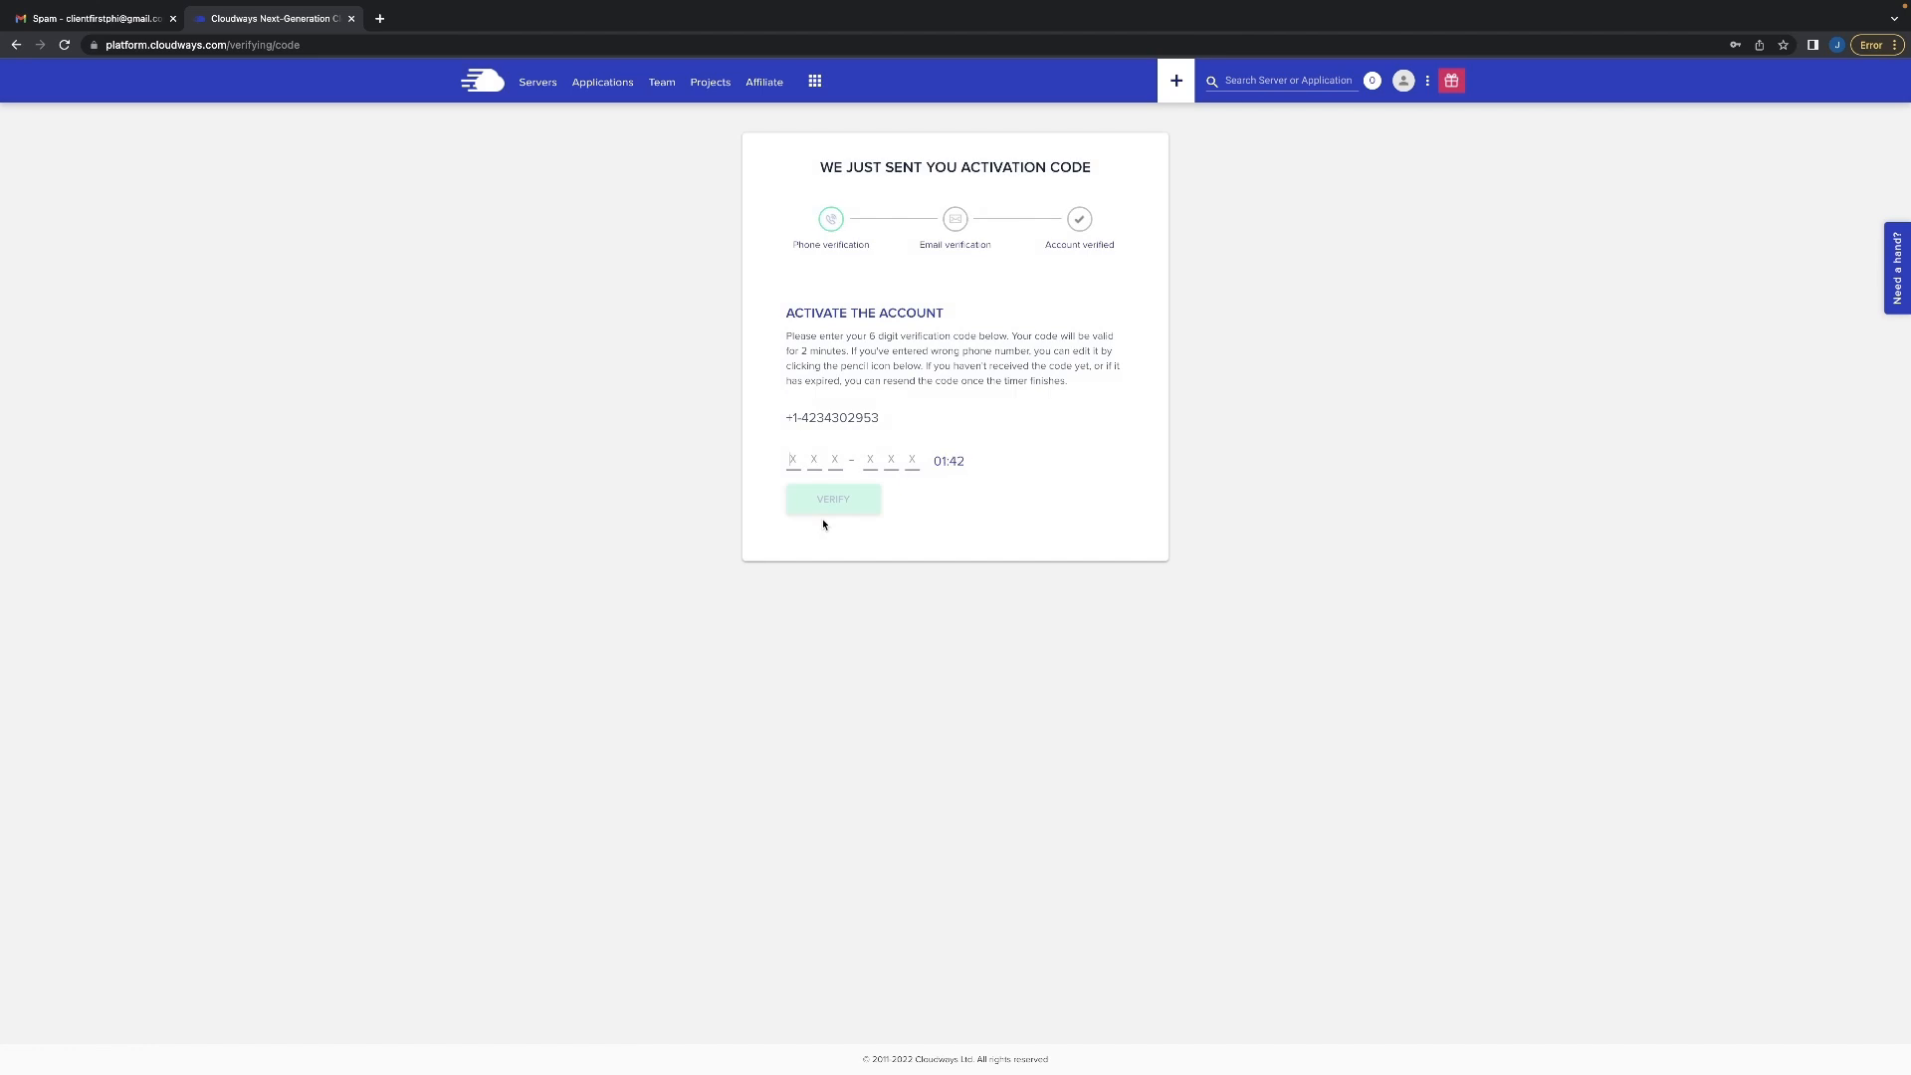
click(831, 503)
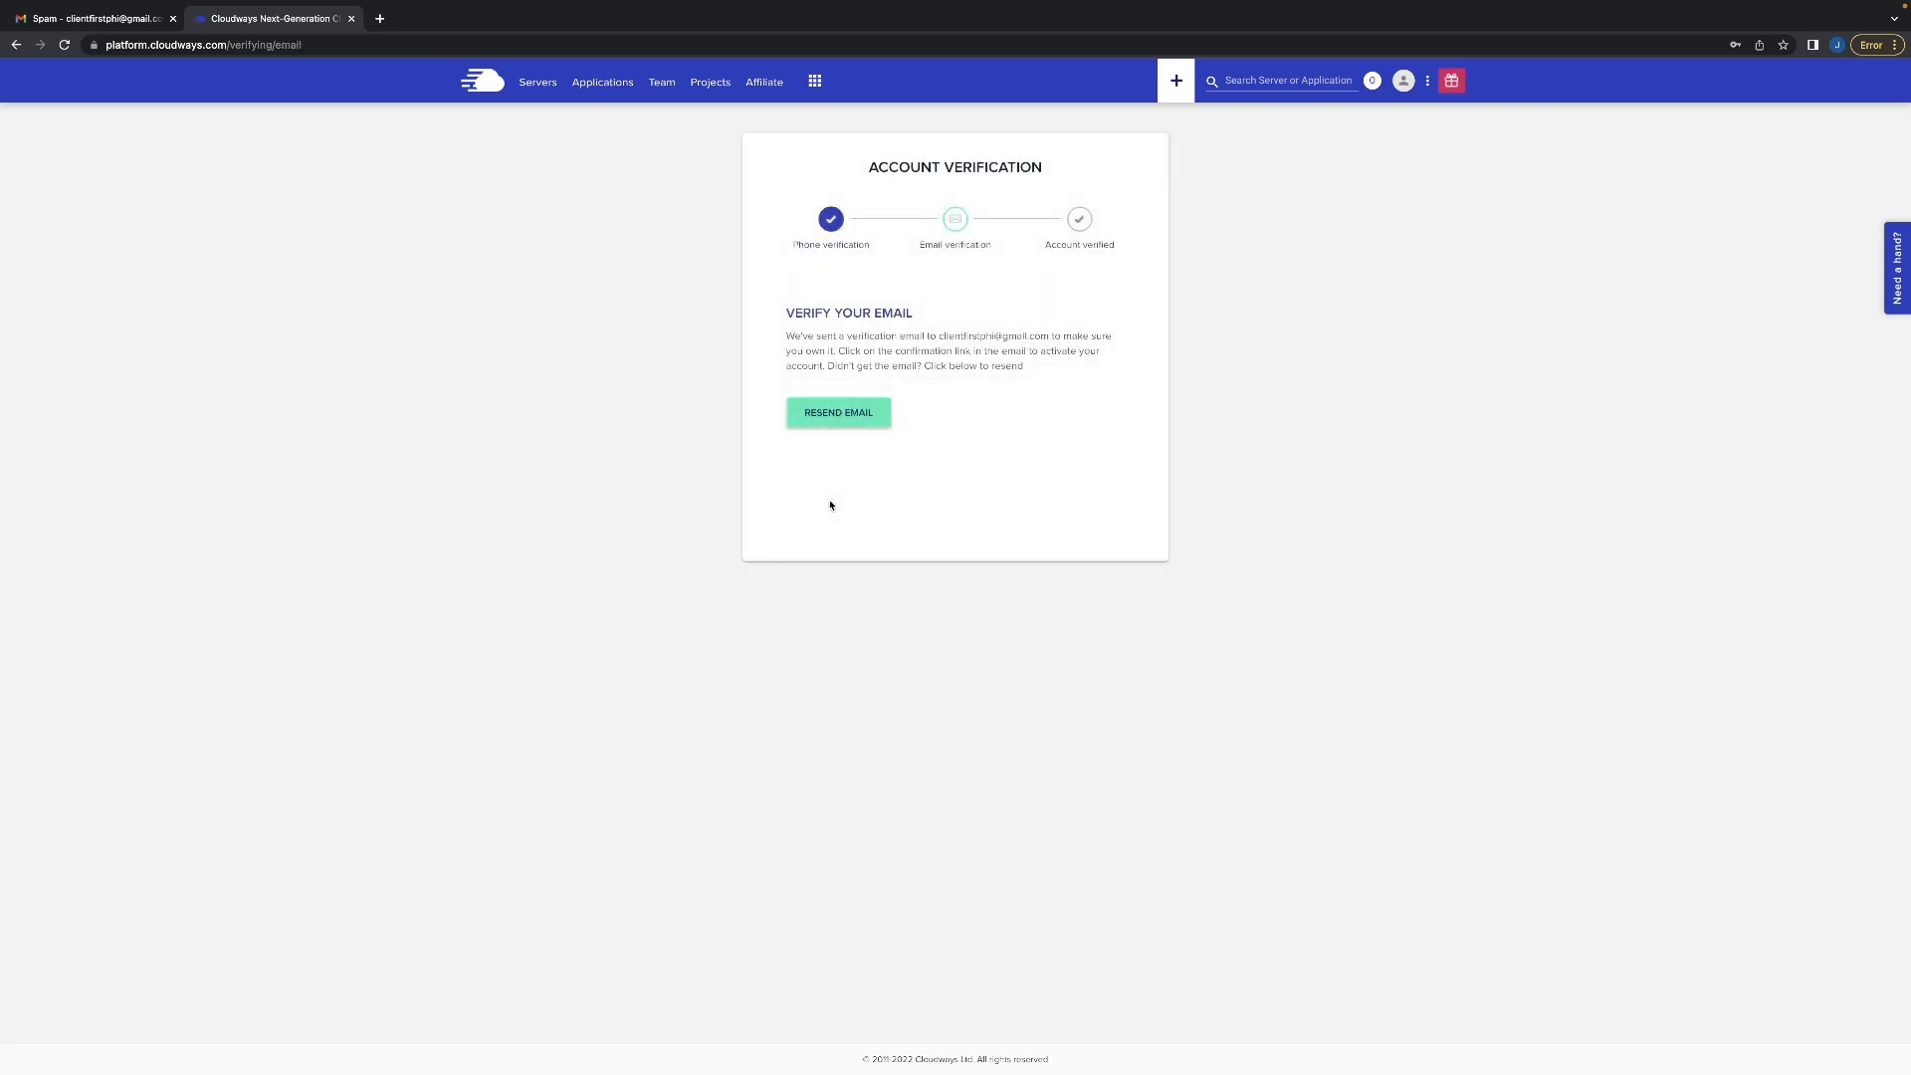
Activate the account from the 'Activate Your Cloudways Account' email in the Gmail inbox.
click(87, 18)
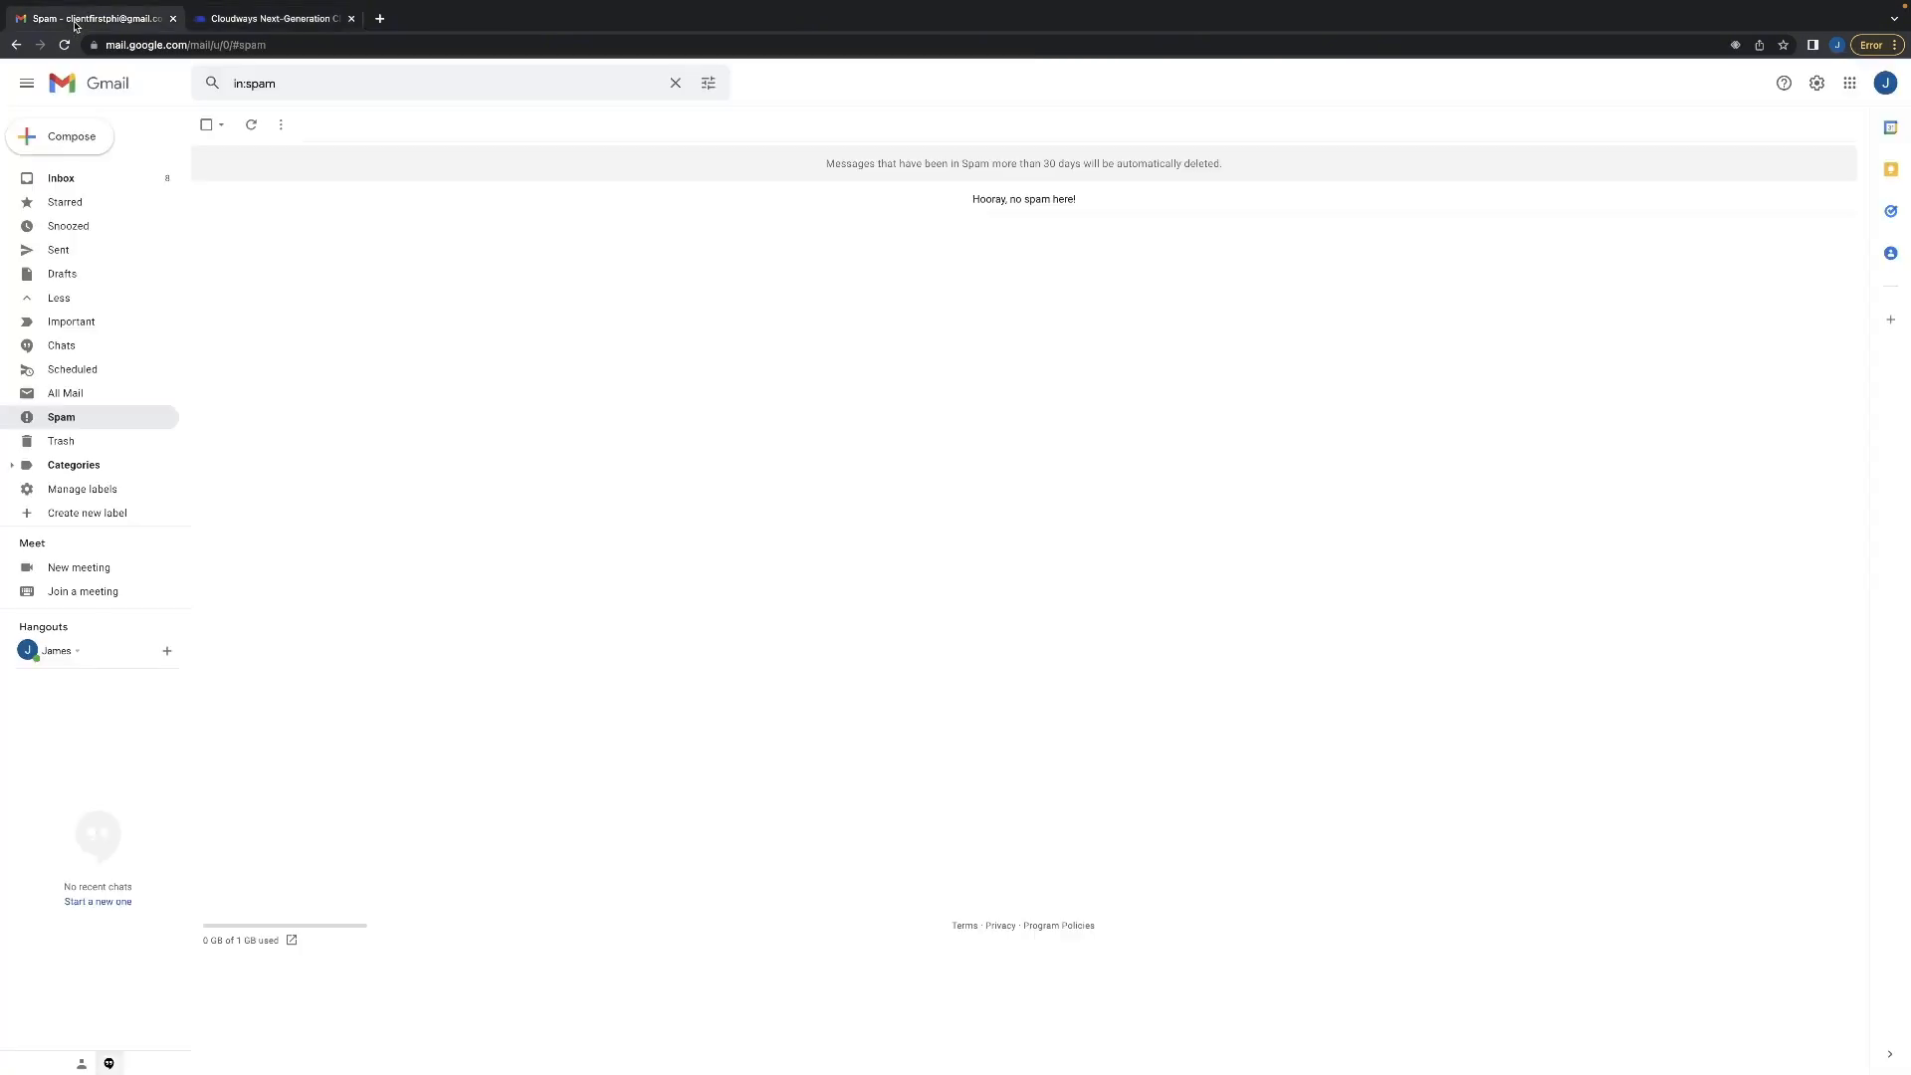
click(78, 181)
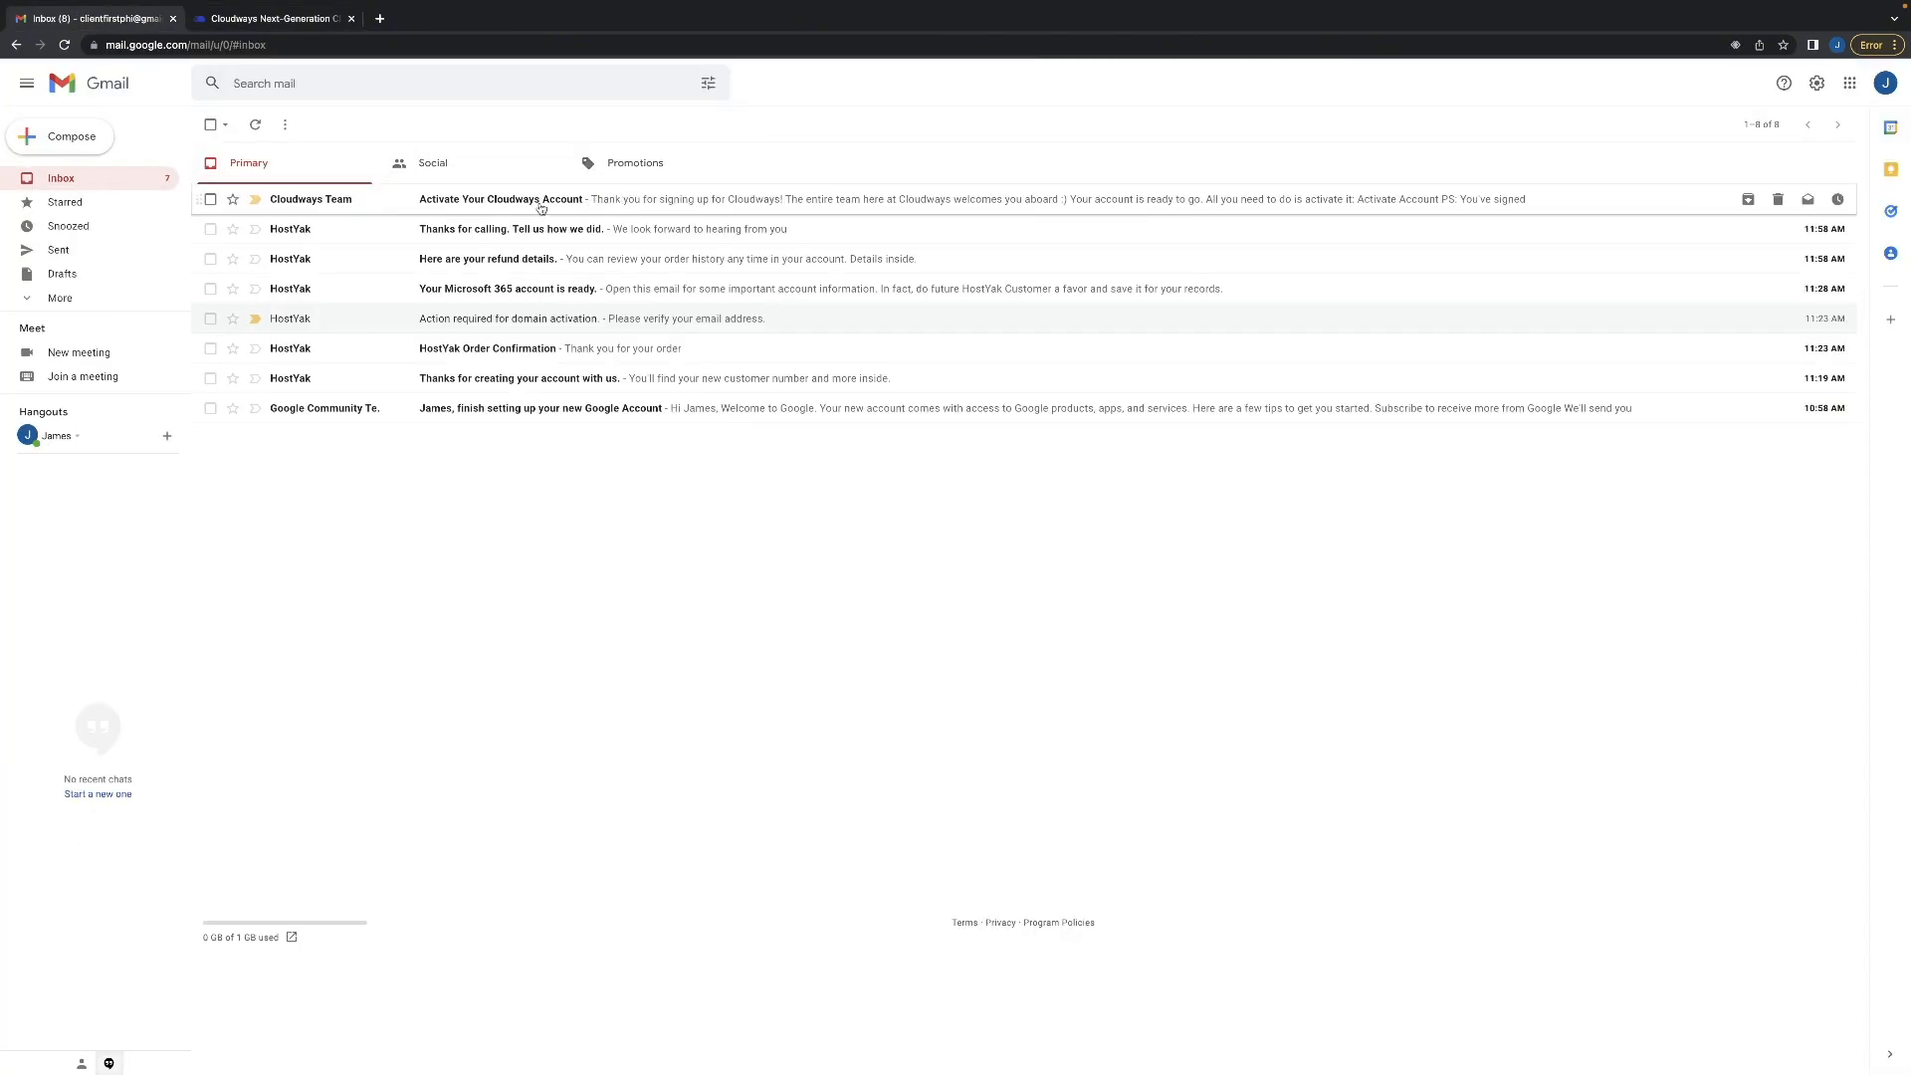
click(596, 206)
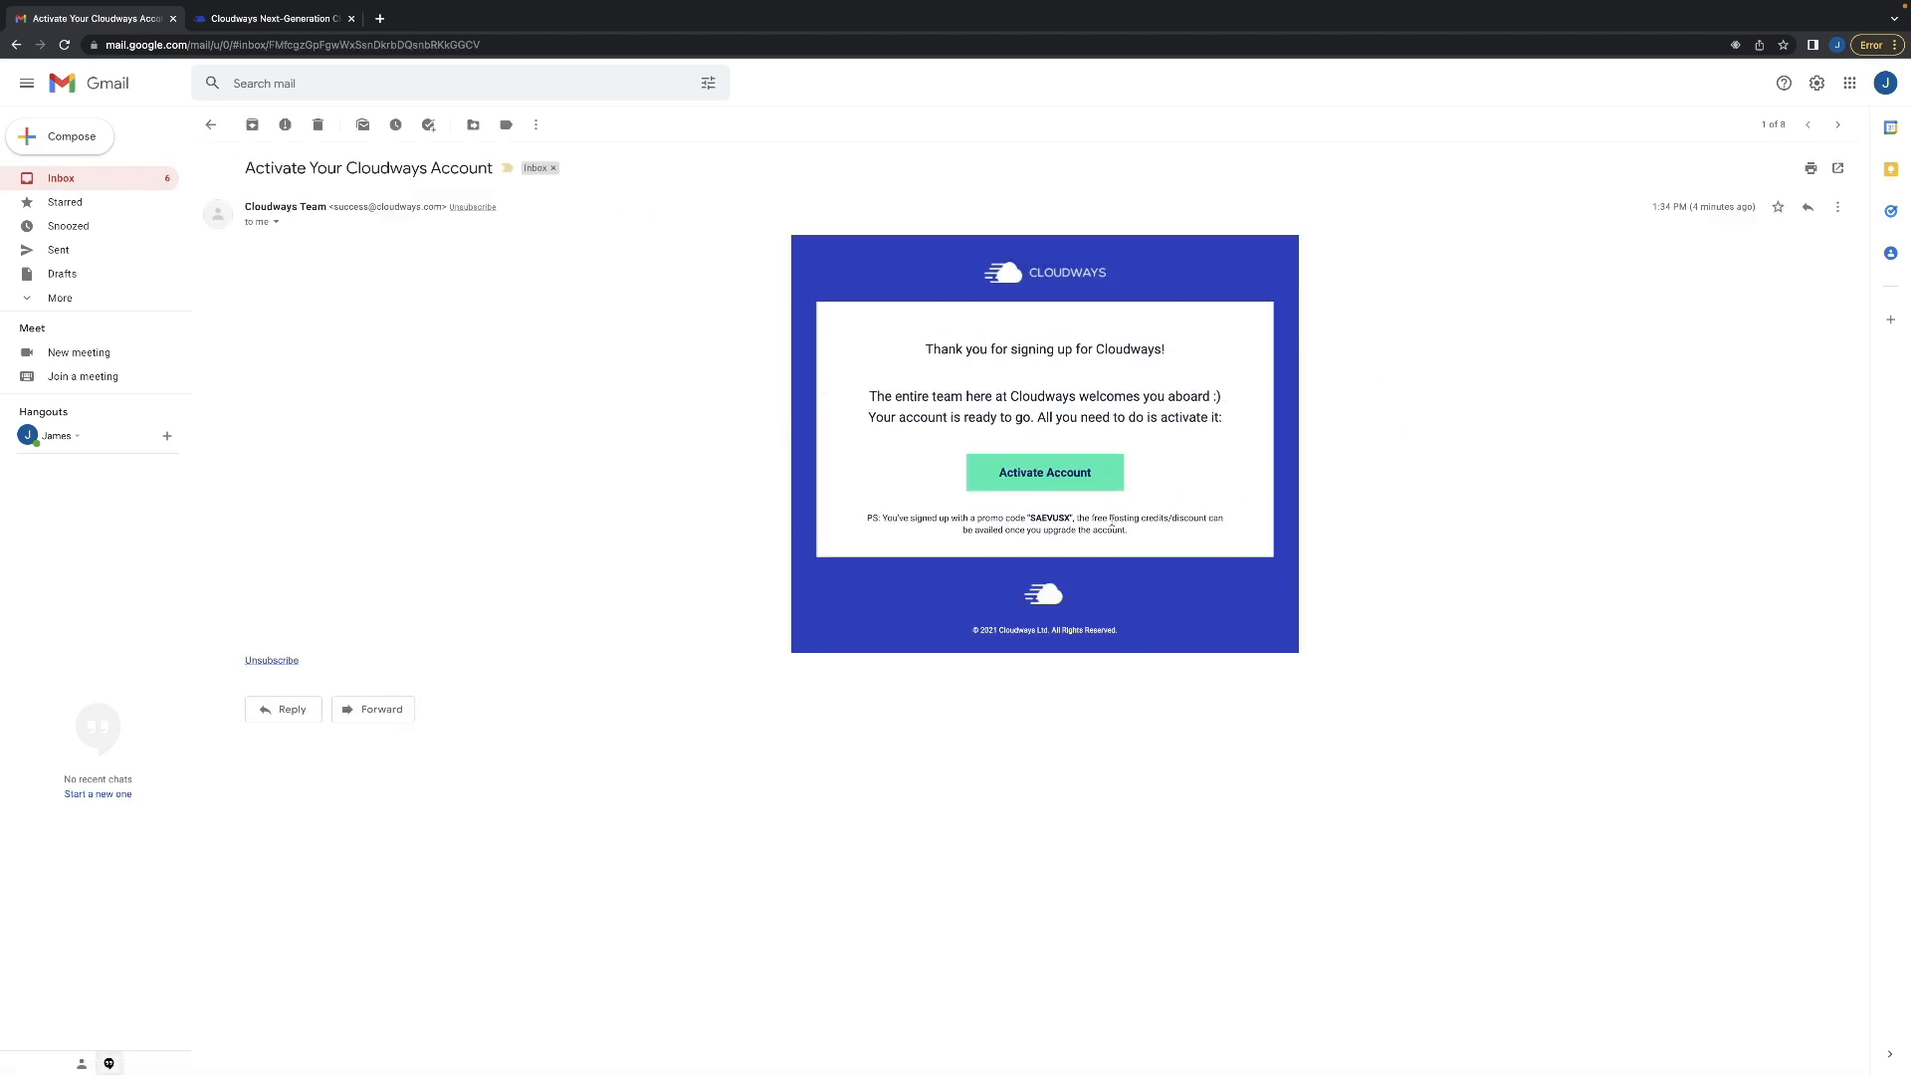
click(1039, 475)
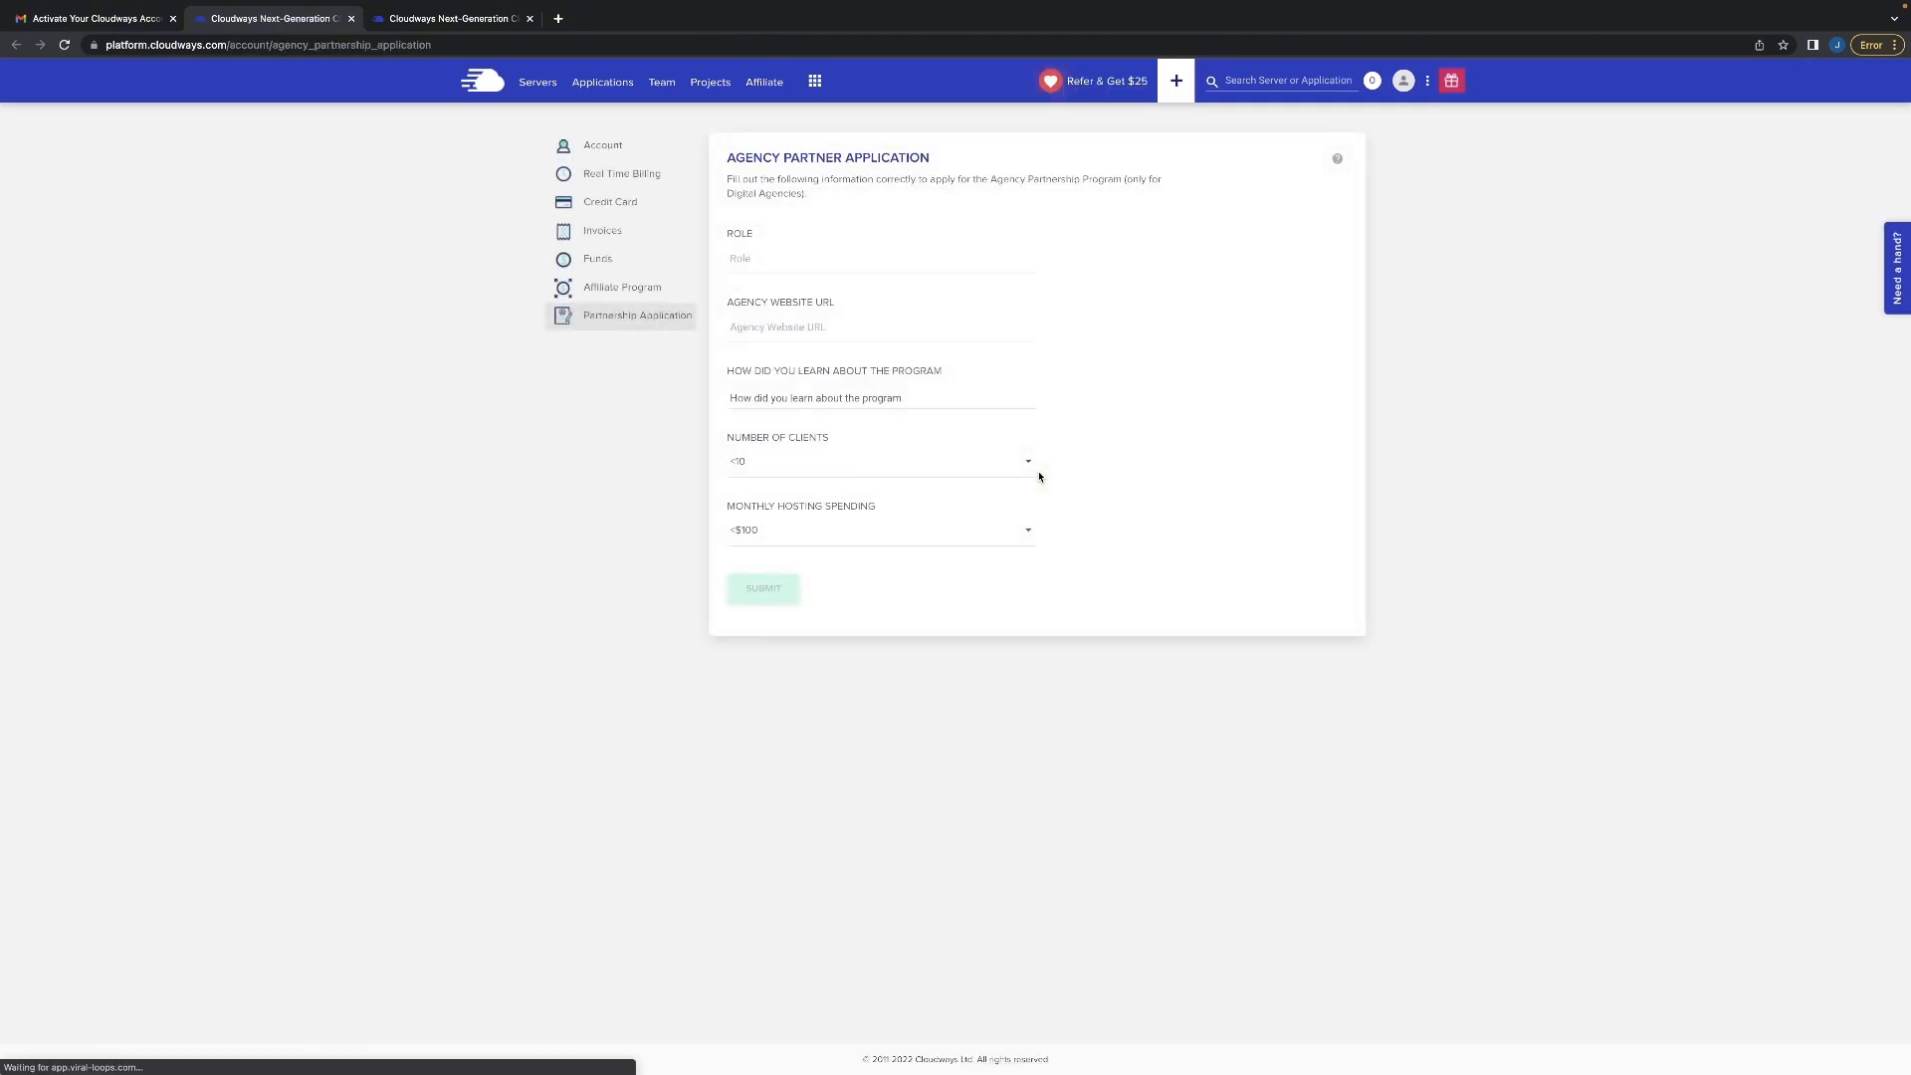
From the Servers page, dismiss the support tip and choose LAUNCH NOW for a first server.
click(530, 86)
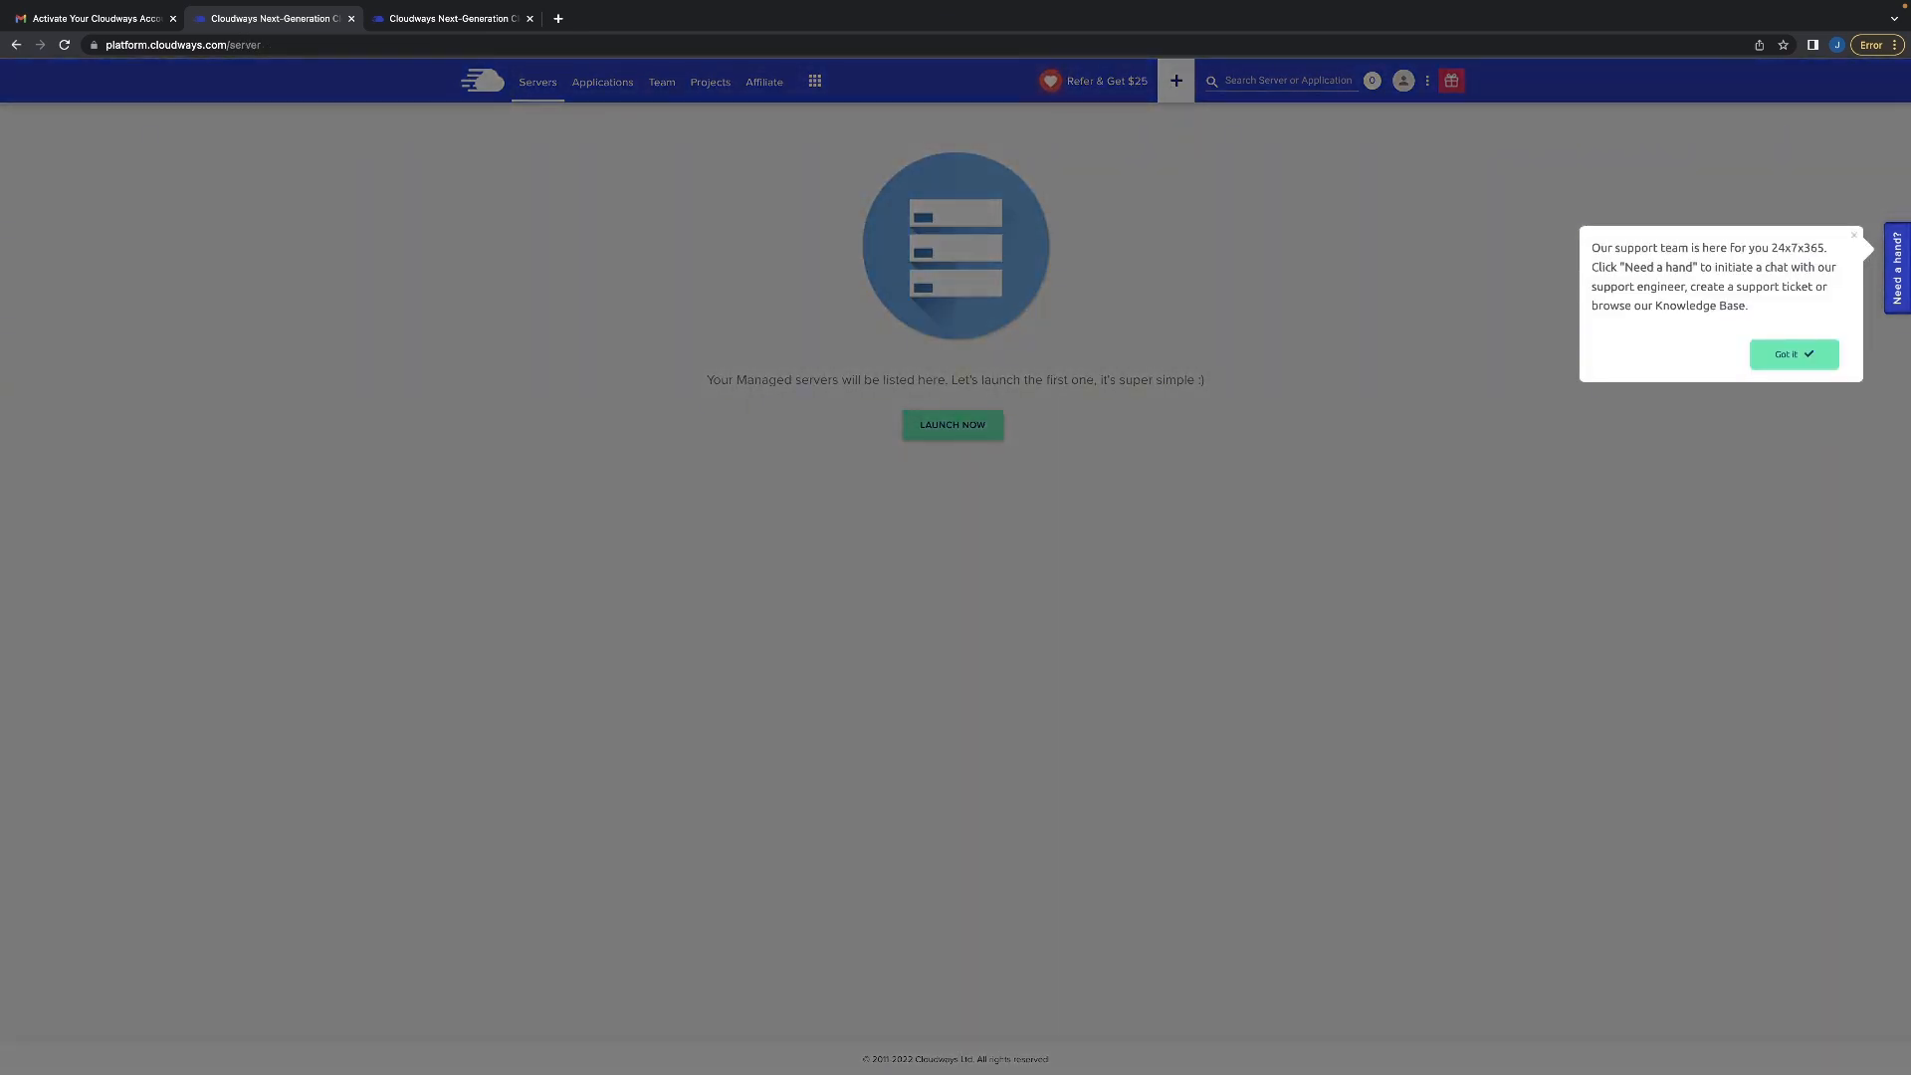
click(1813, 361)
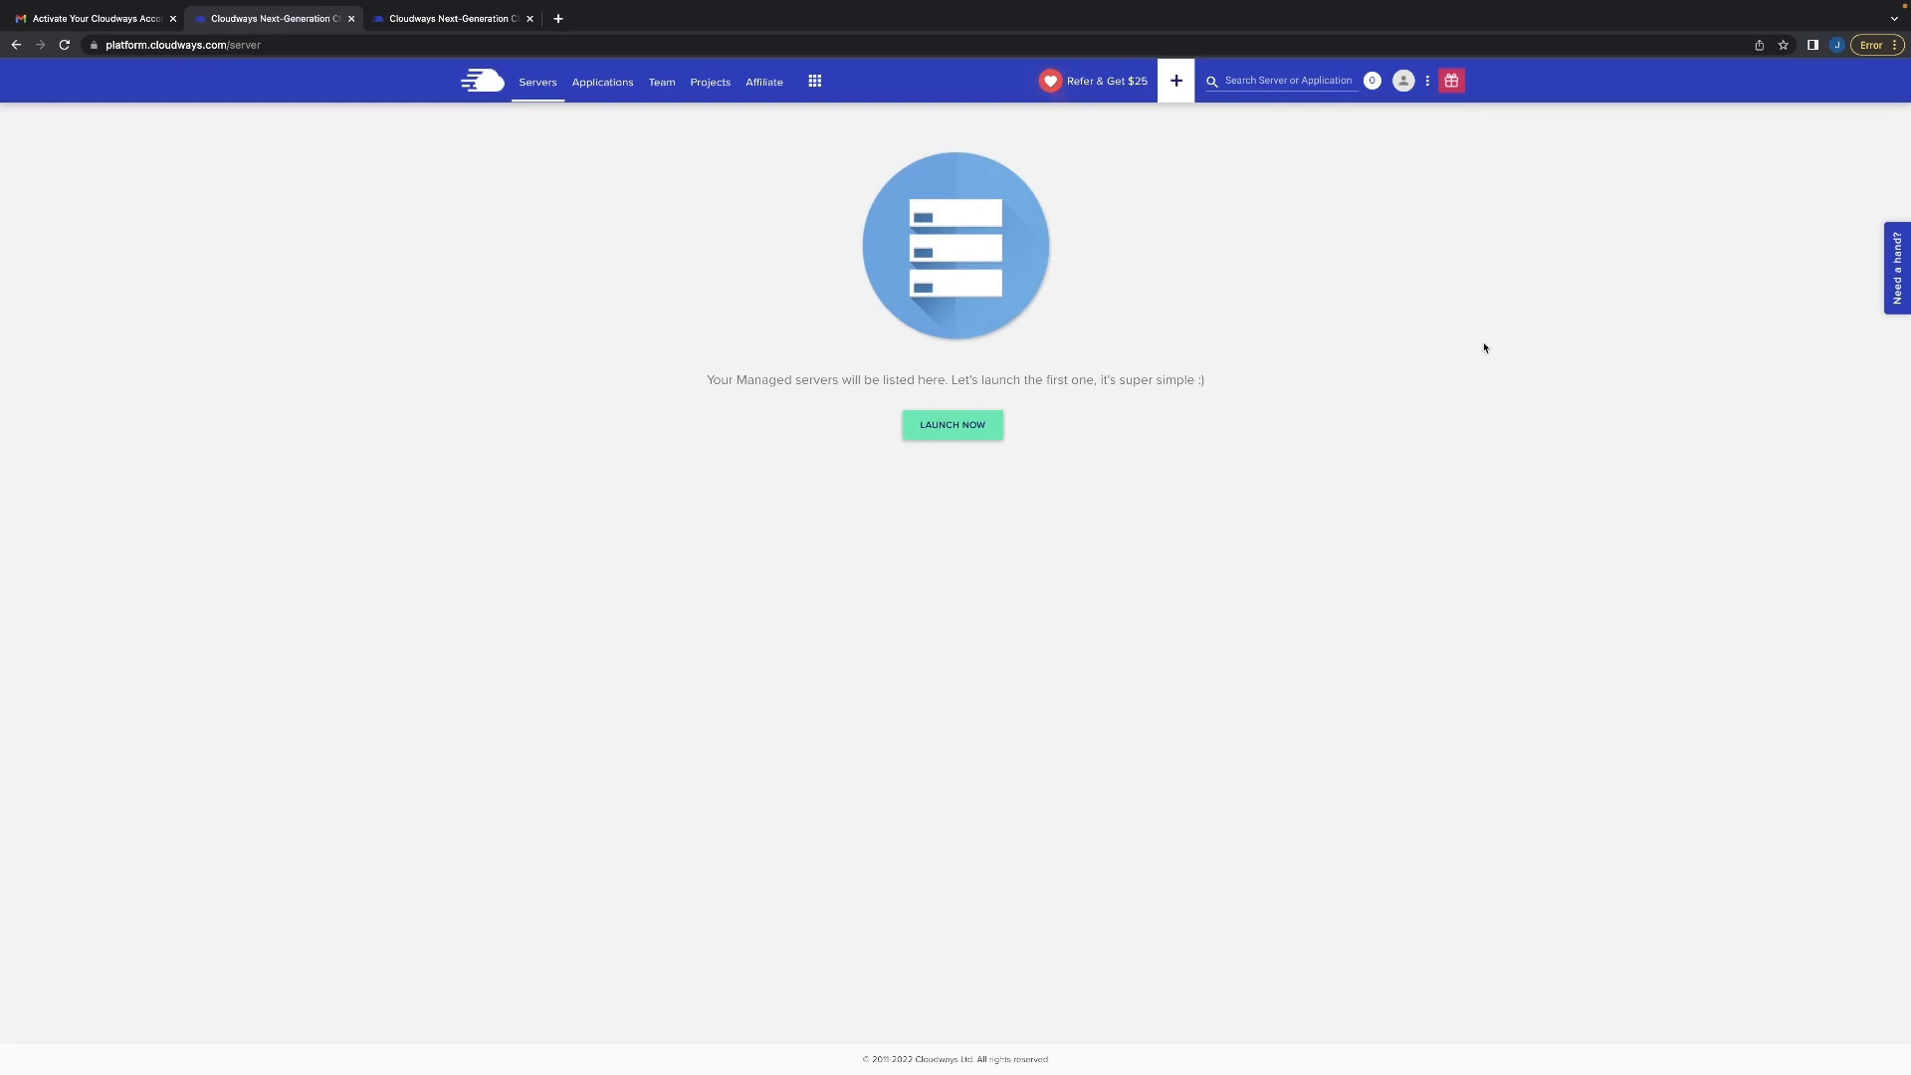
click(936, 437)
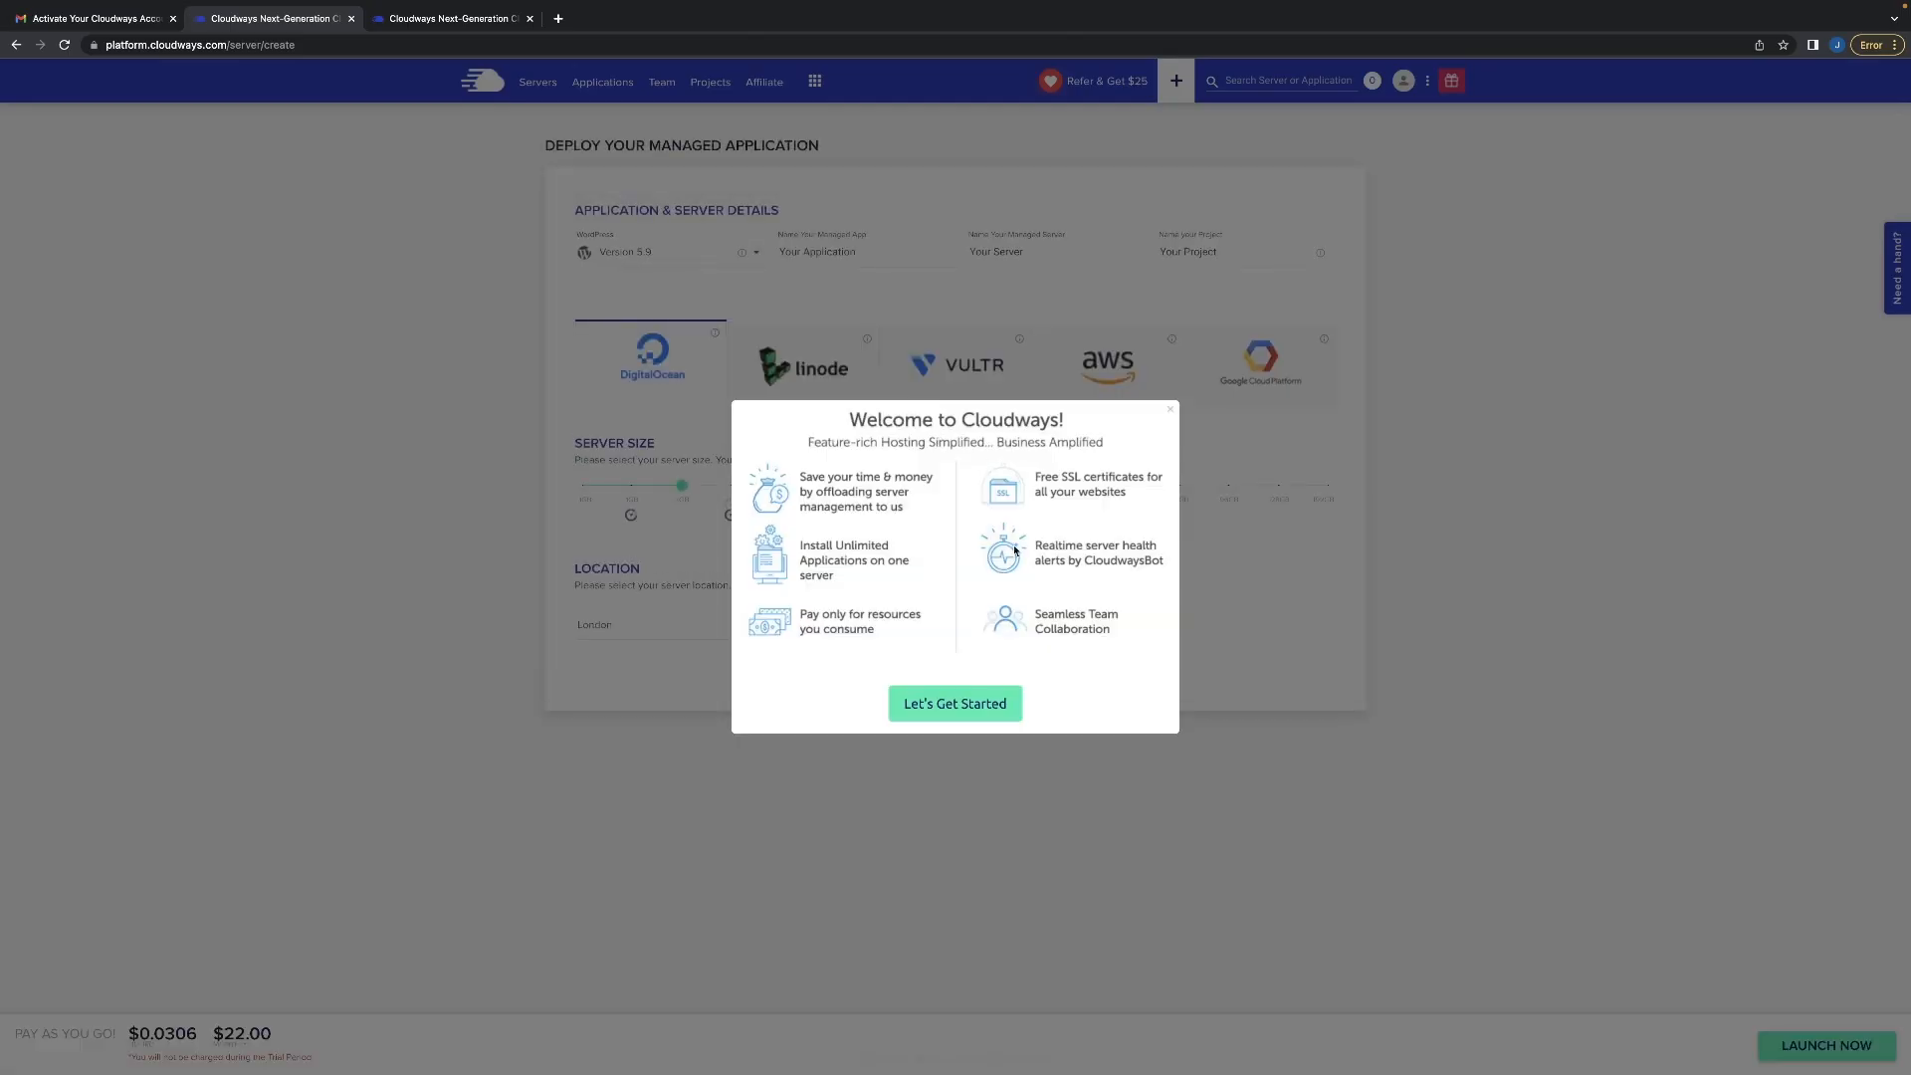
Keep WordPress 5.9 as the application and name the managed app 'Client First PHI'.
click(951, 710)
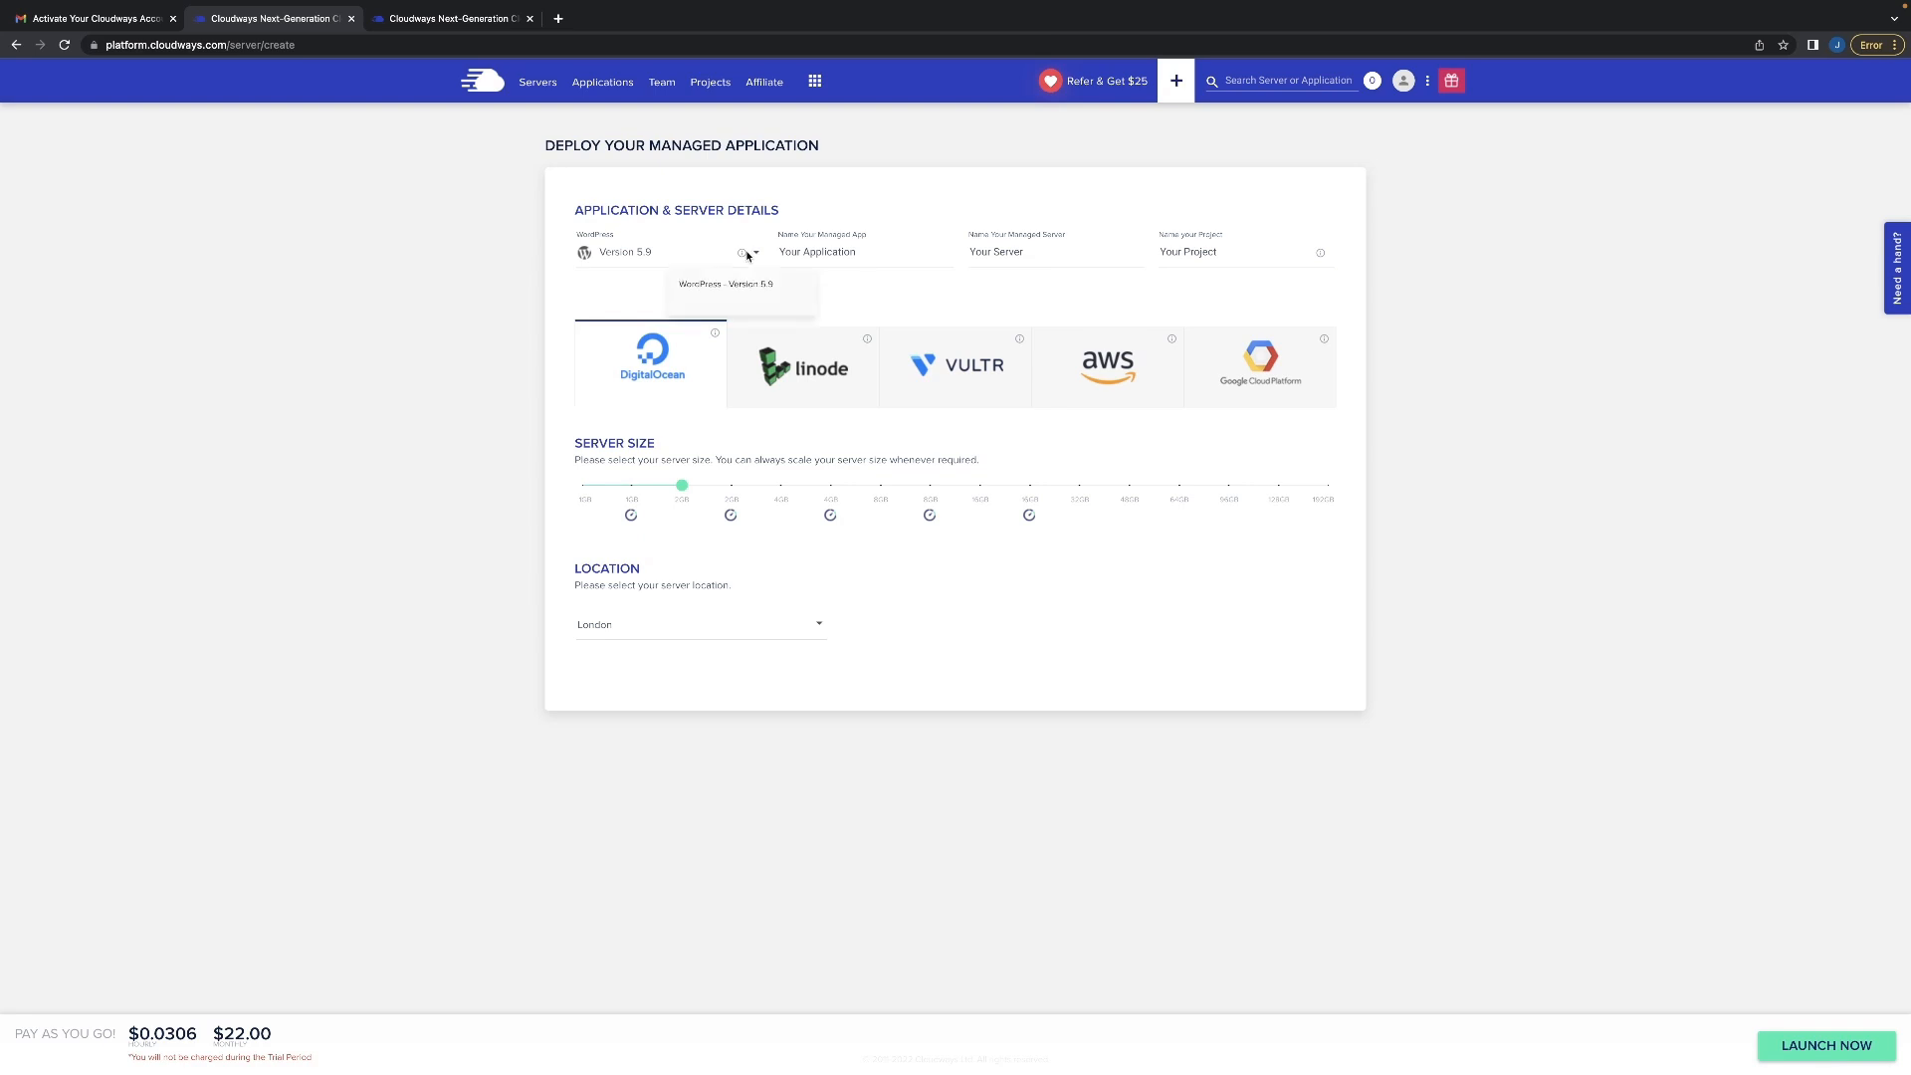
click(704, 257)
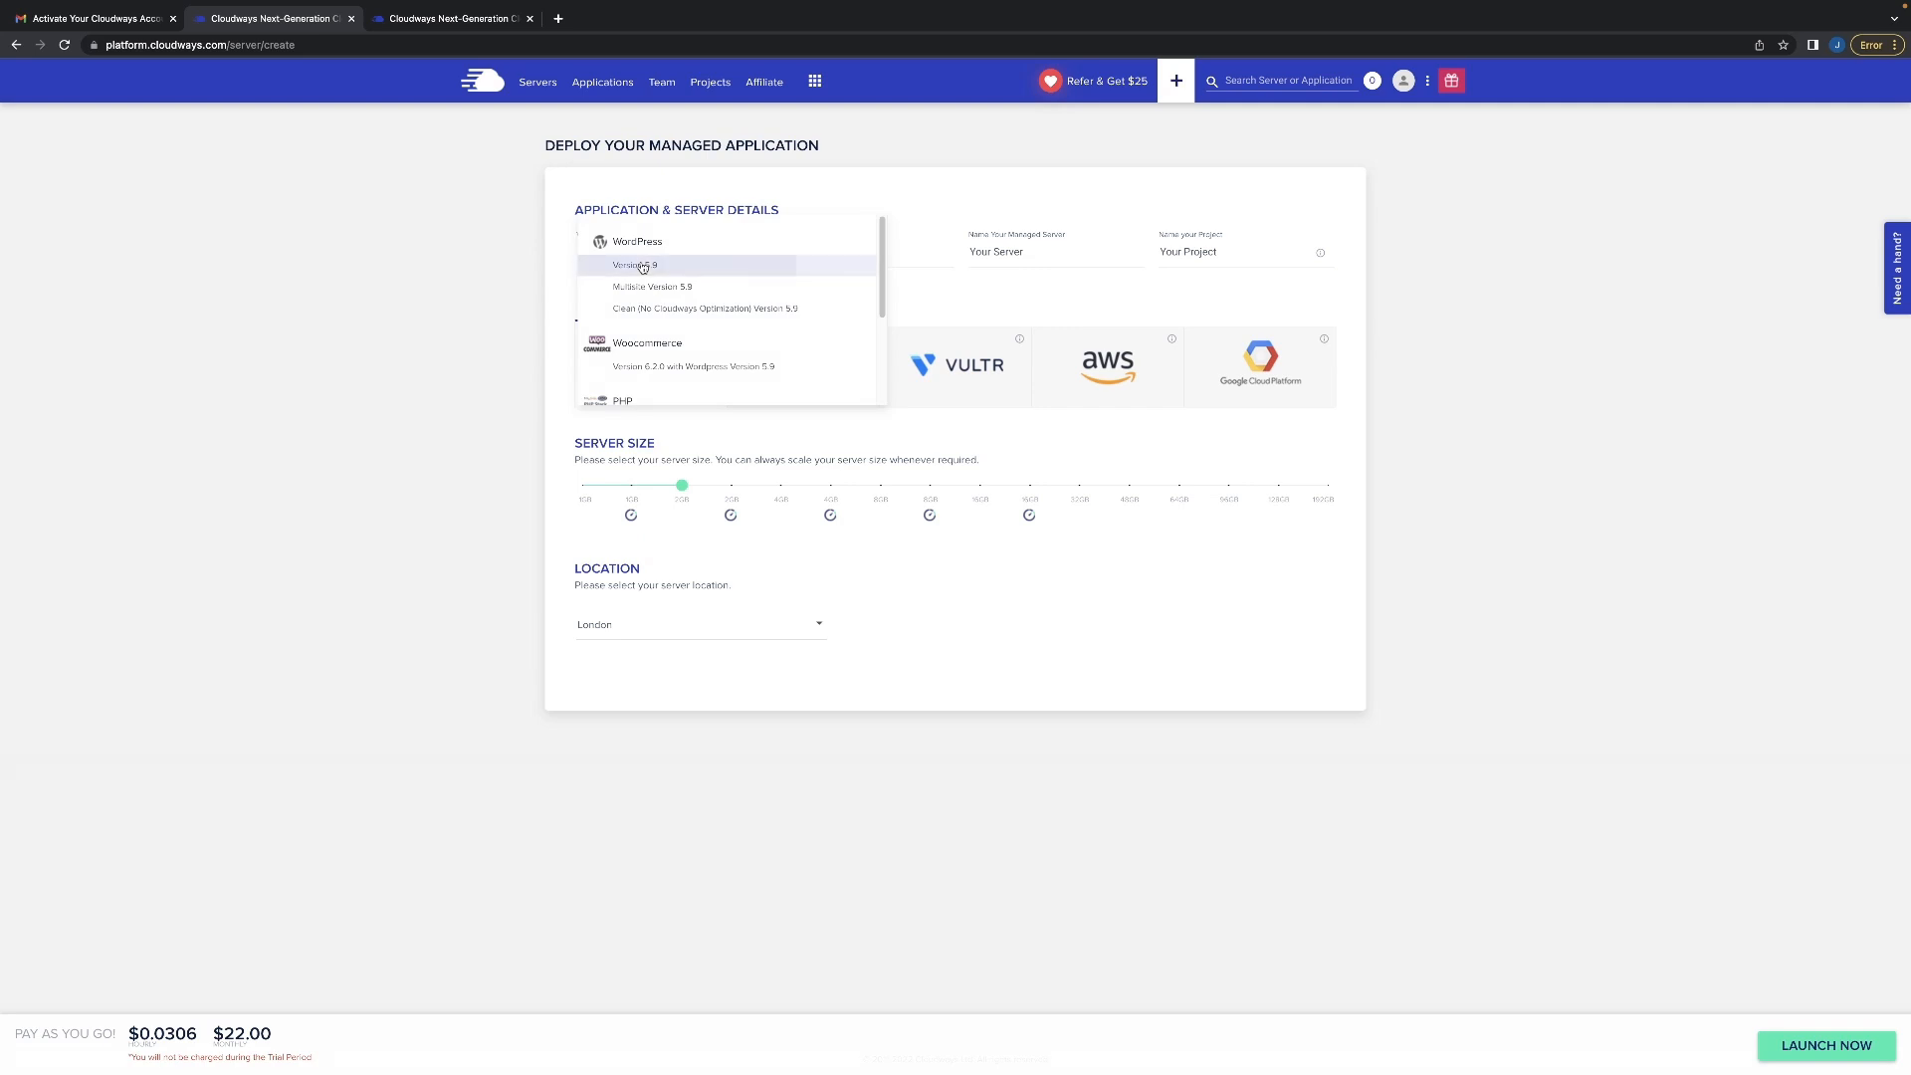
click(643, 266)
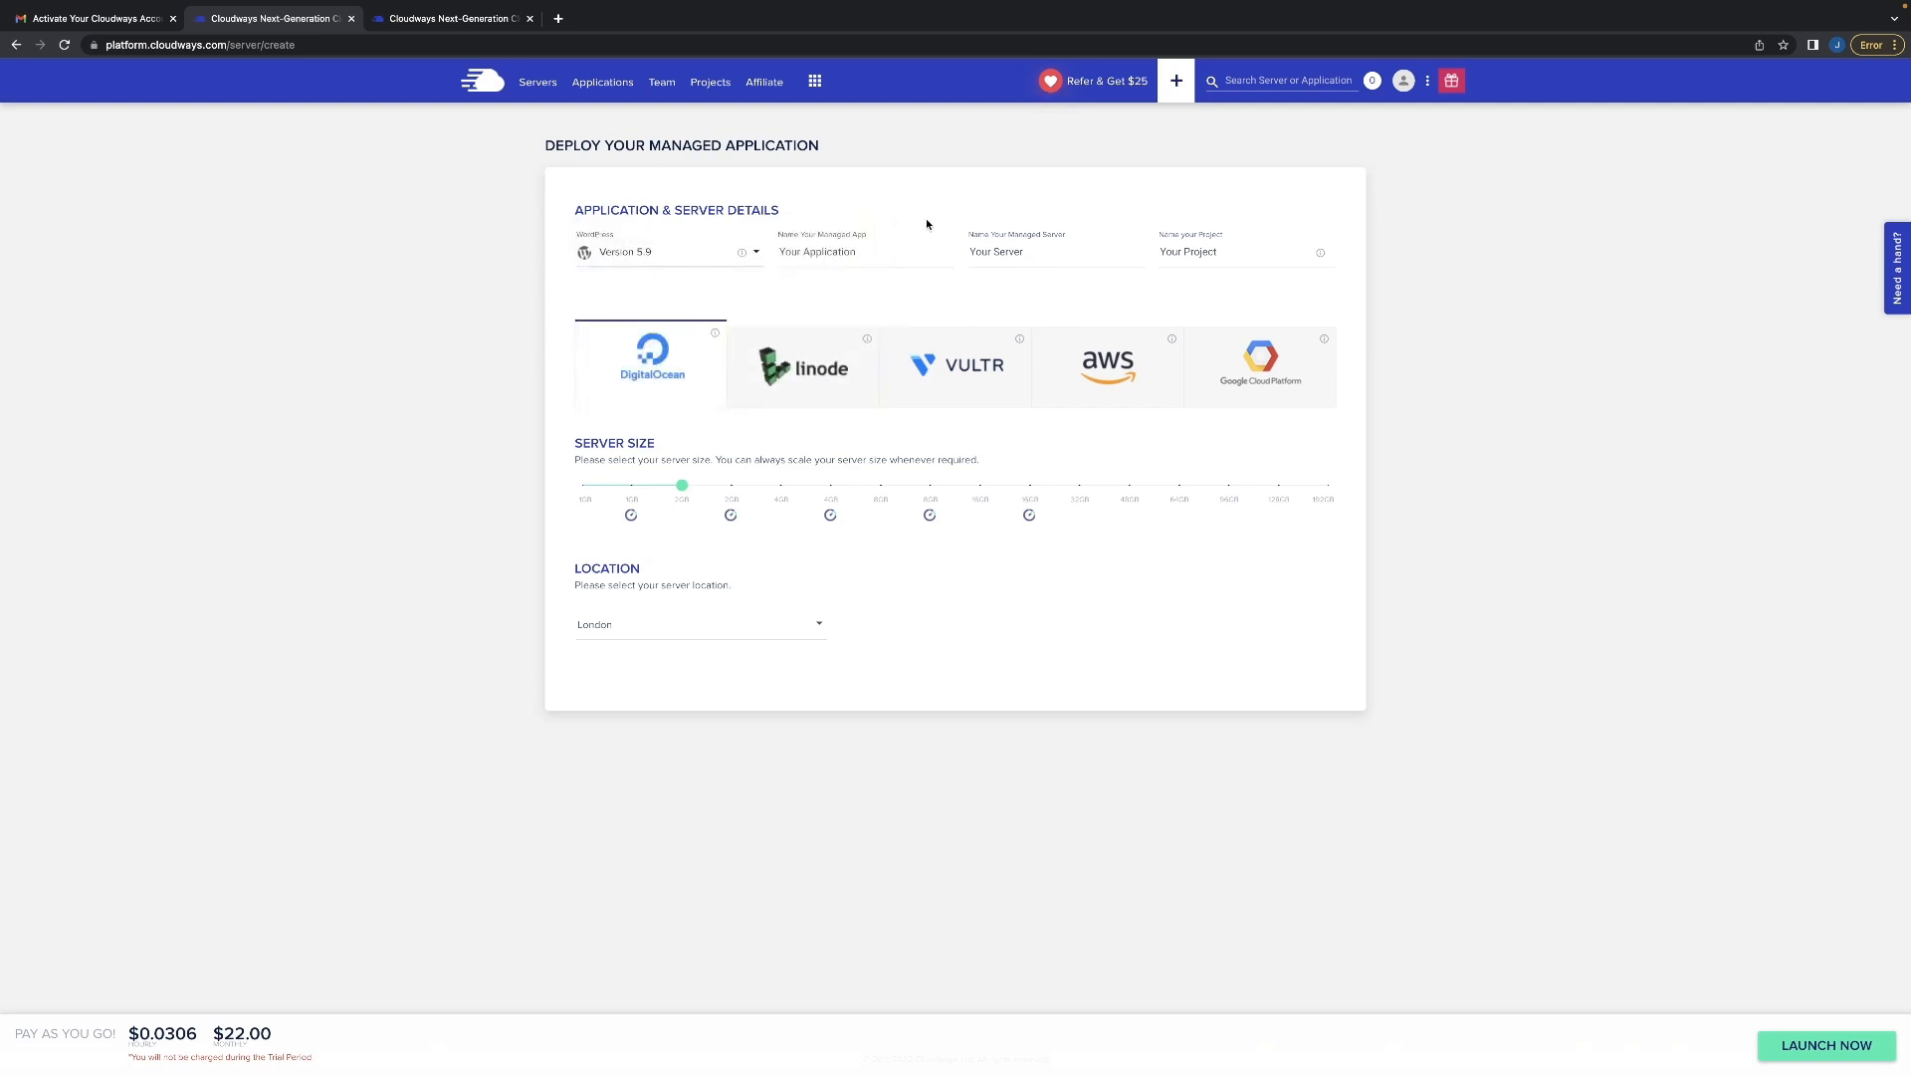
click(885, 251)
drag(781, 254, 667, 258)
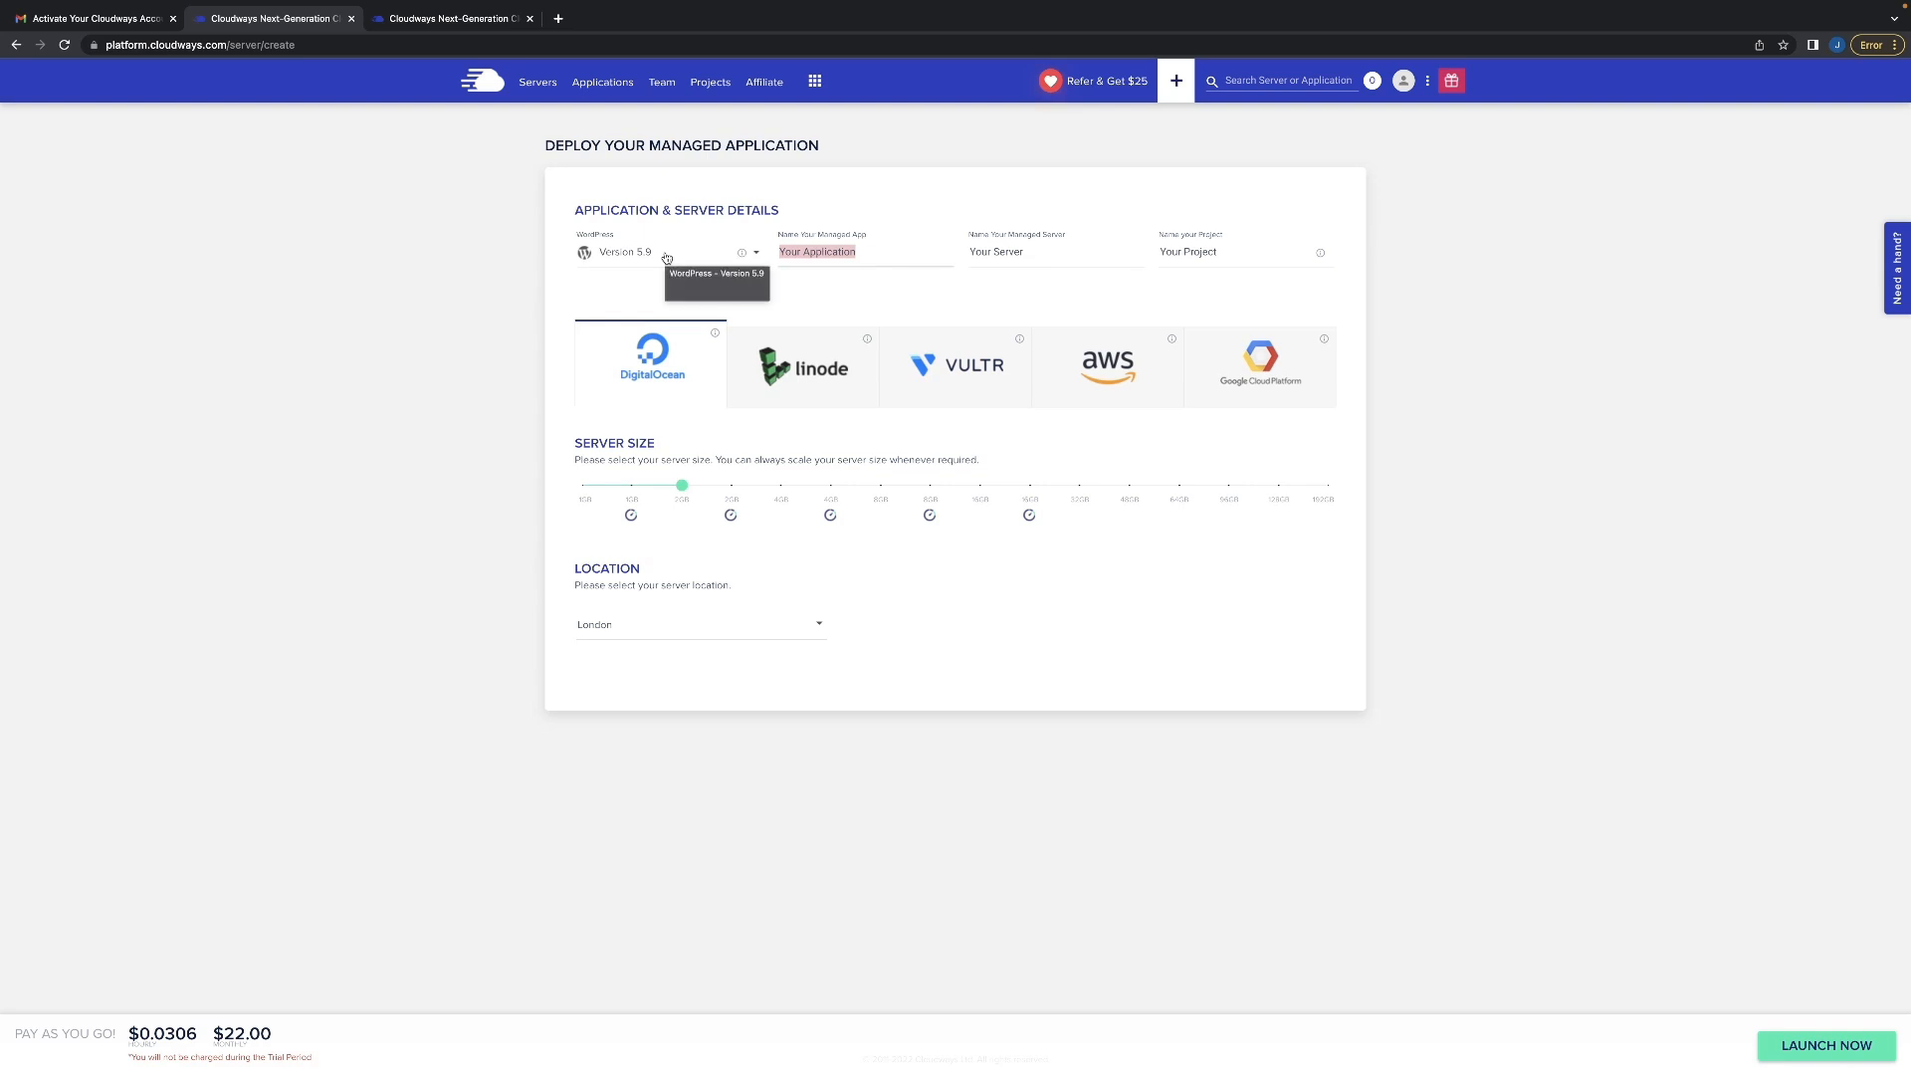
text(Client First HIS)
key(Tab)
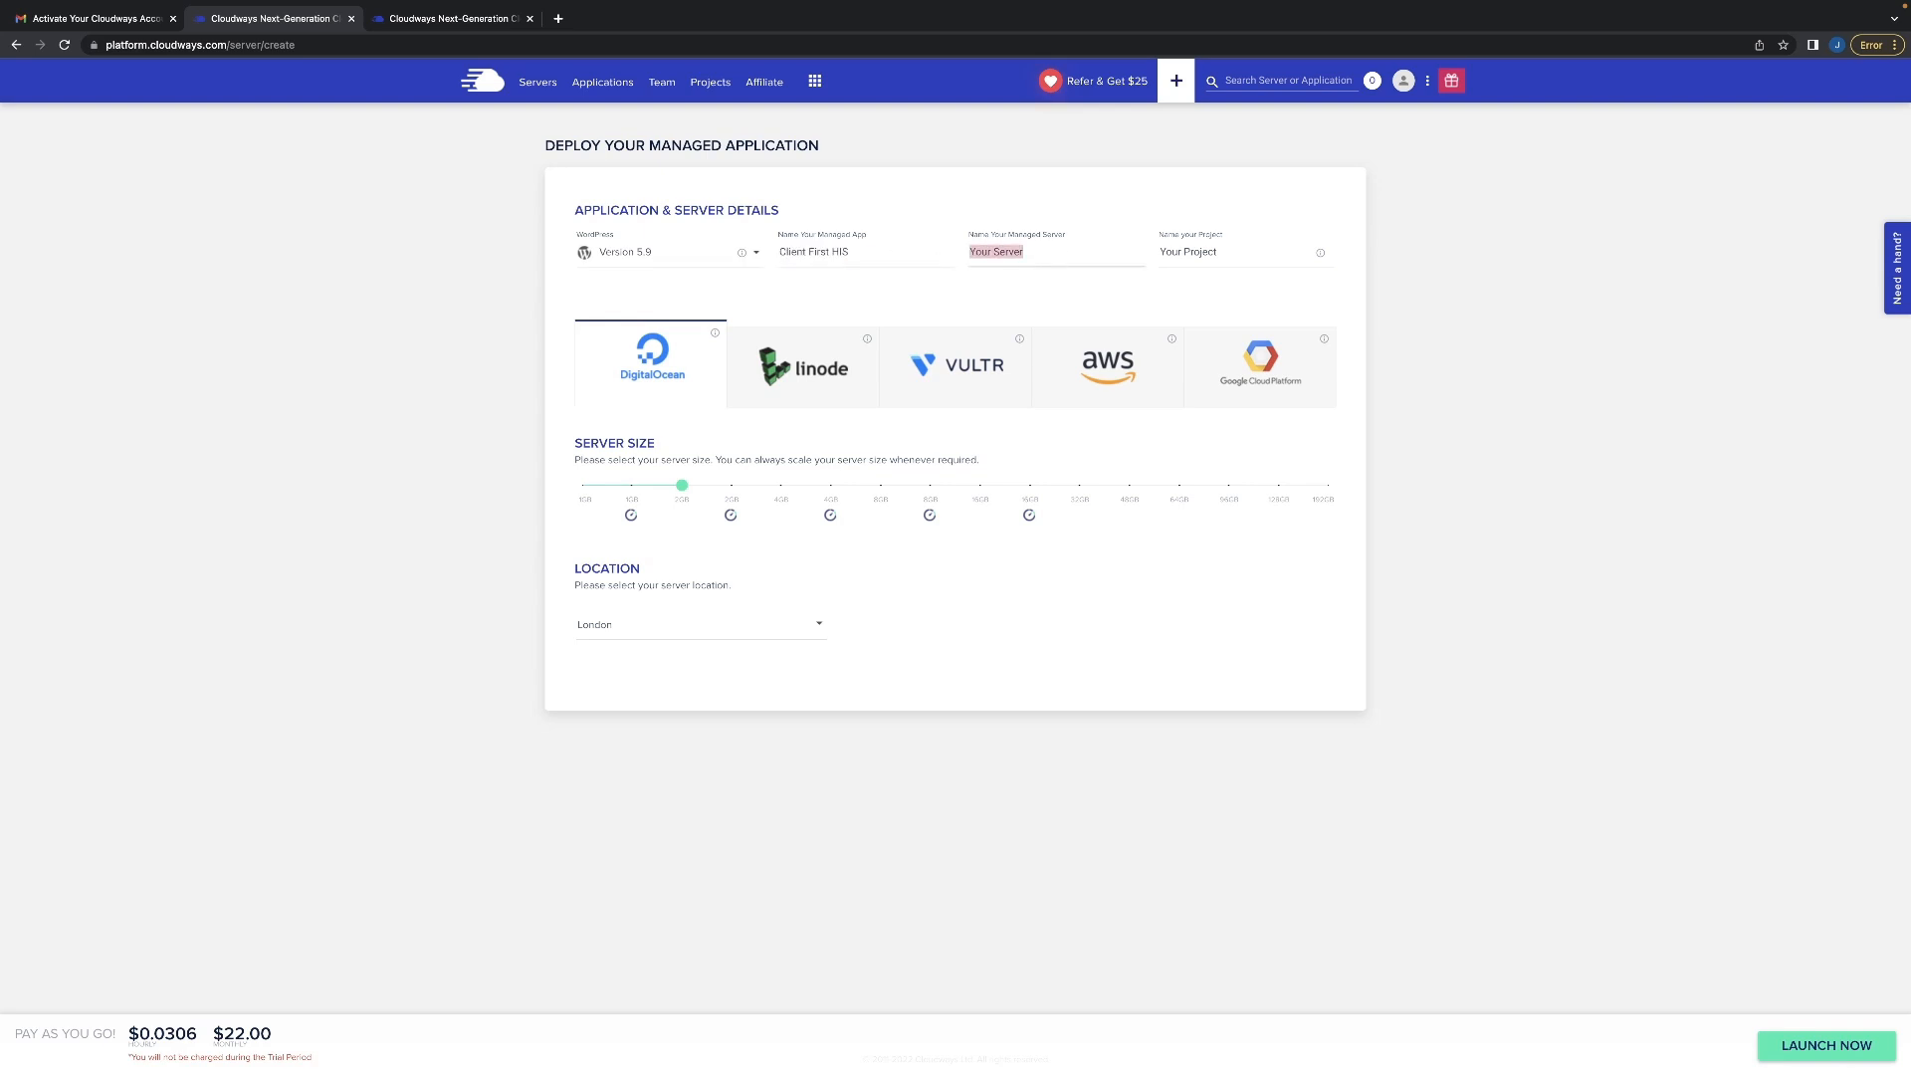
Launch the server on Vultr High Frequency, 2GB, in USA - Dallas.
click(973, 361)
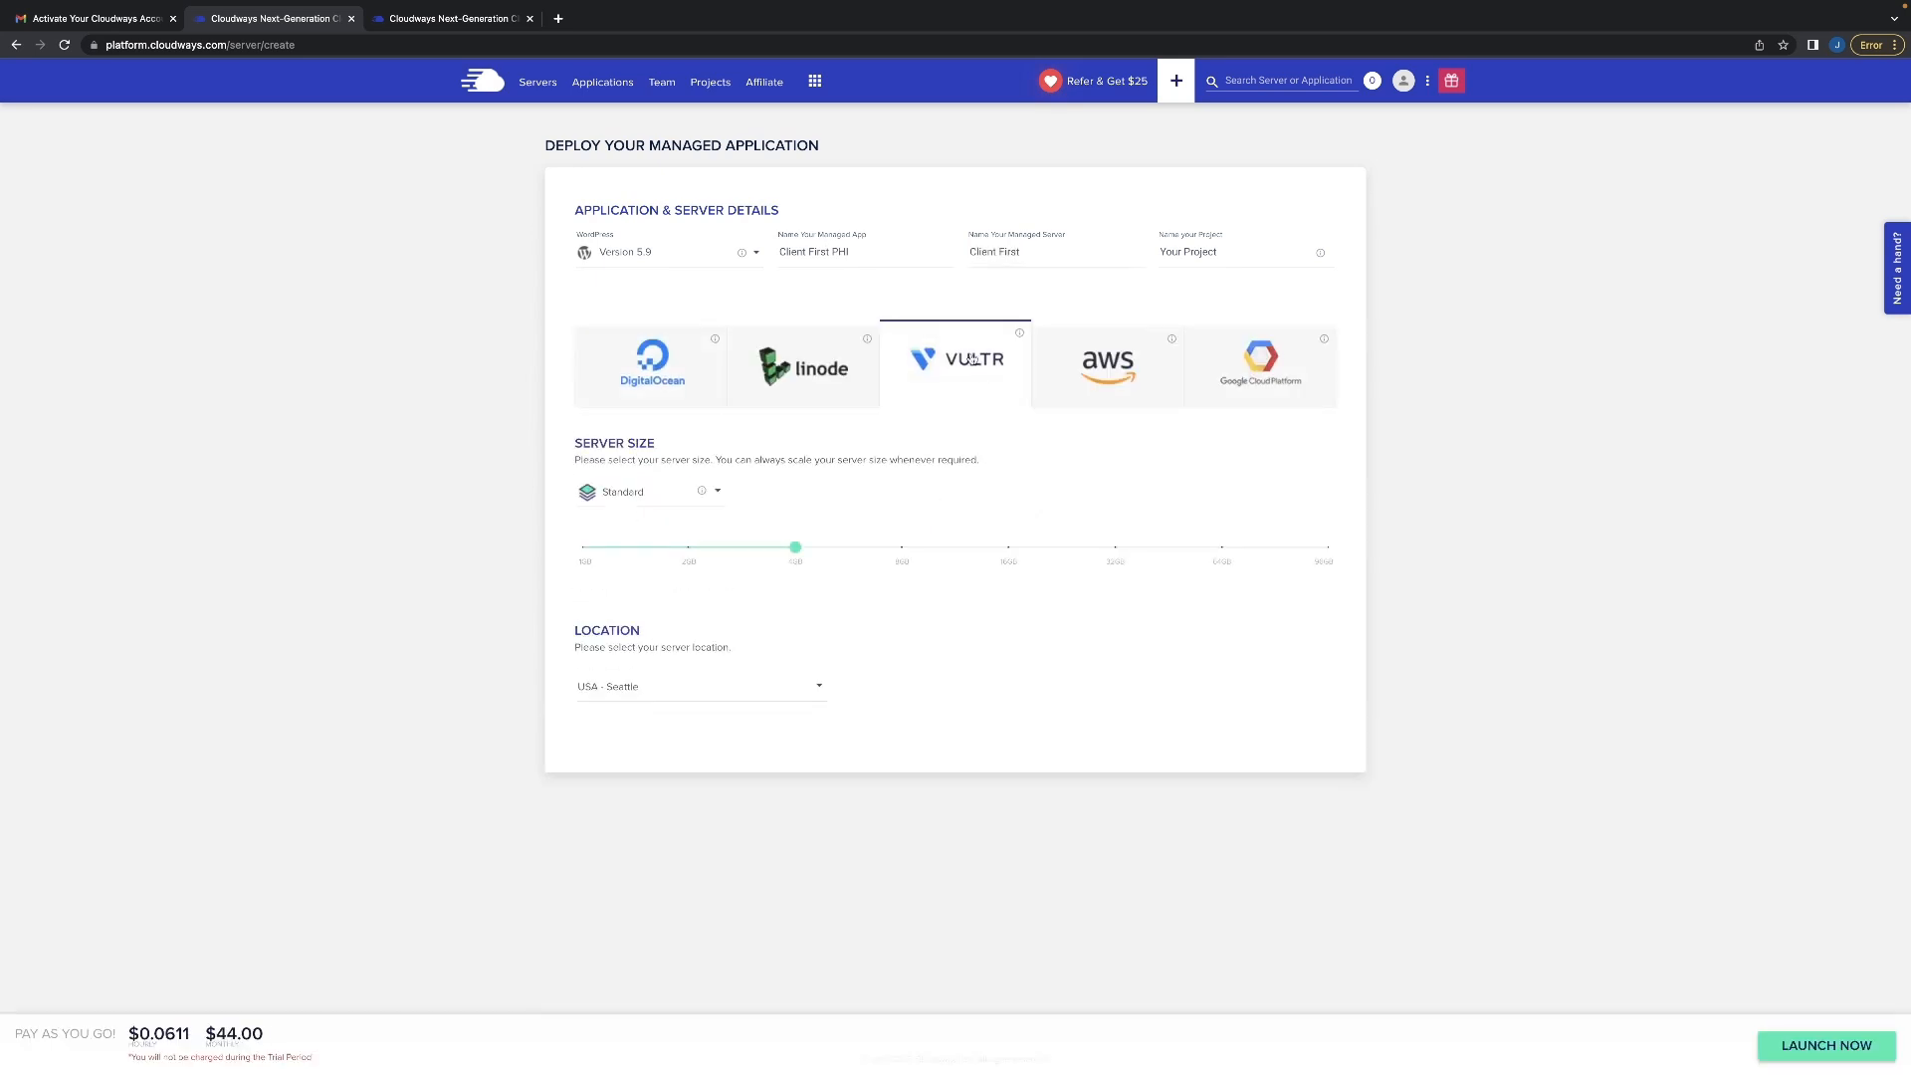
click(720, 496)
click(664, 530)
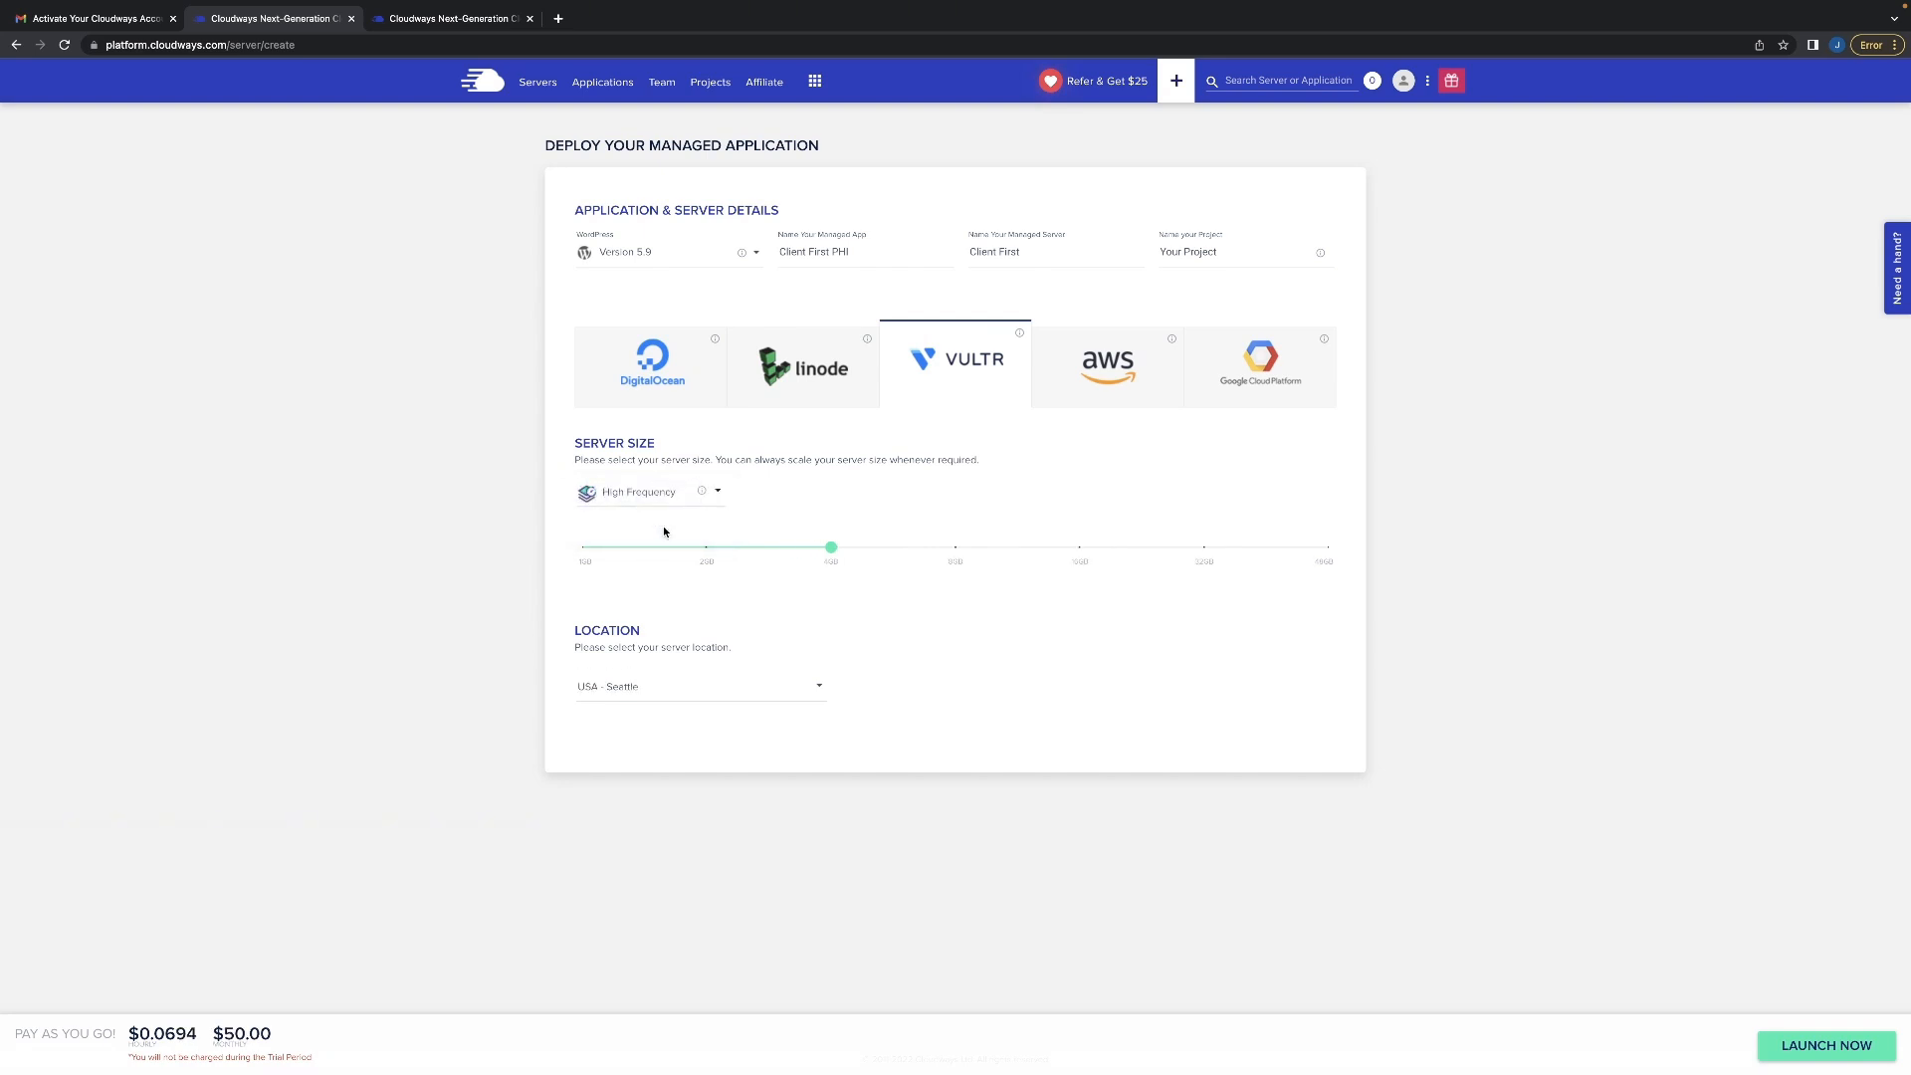
click(709, 561)
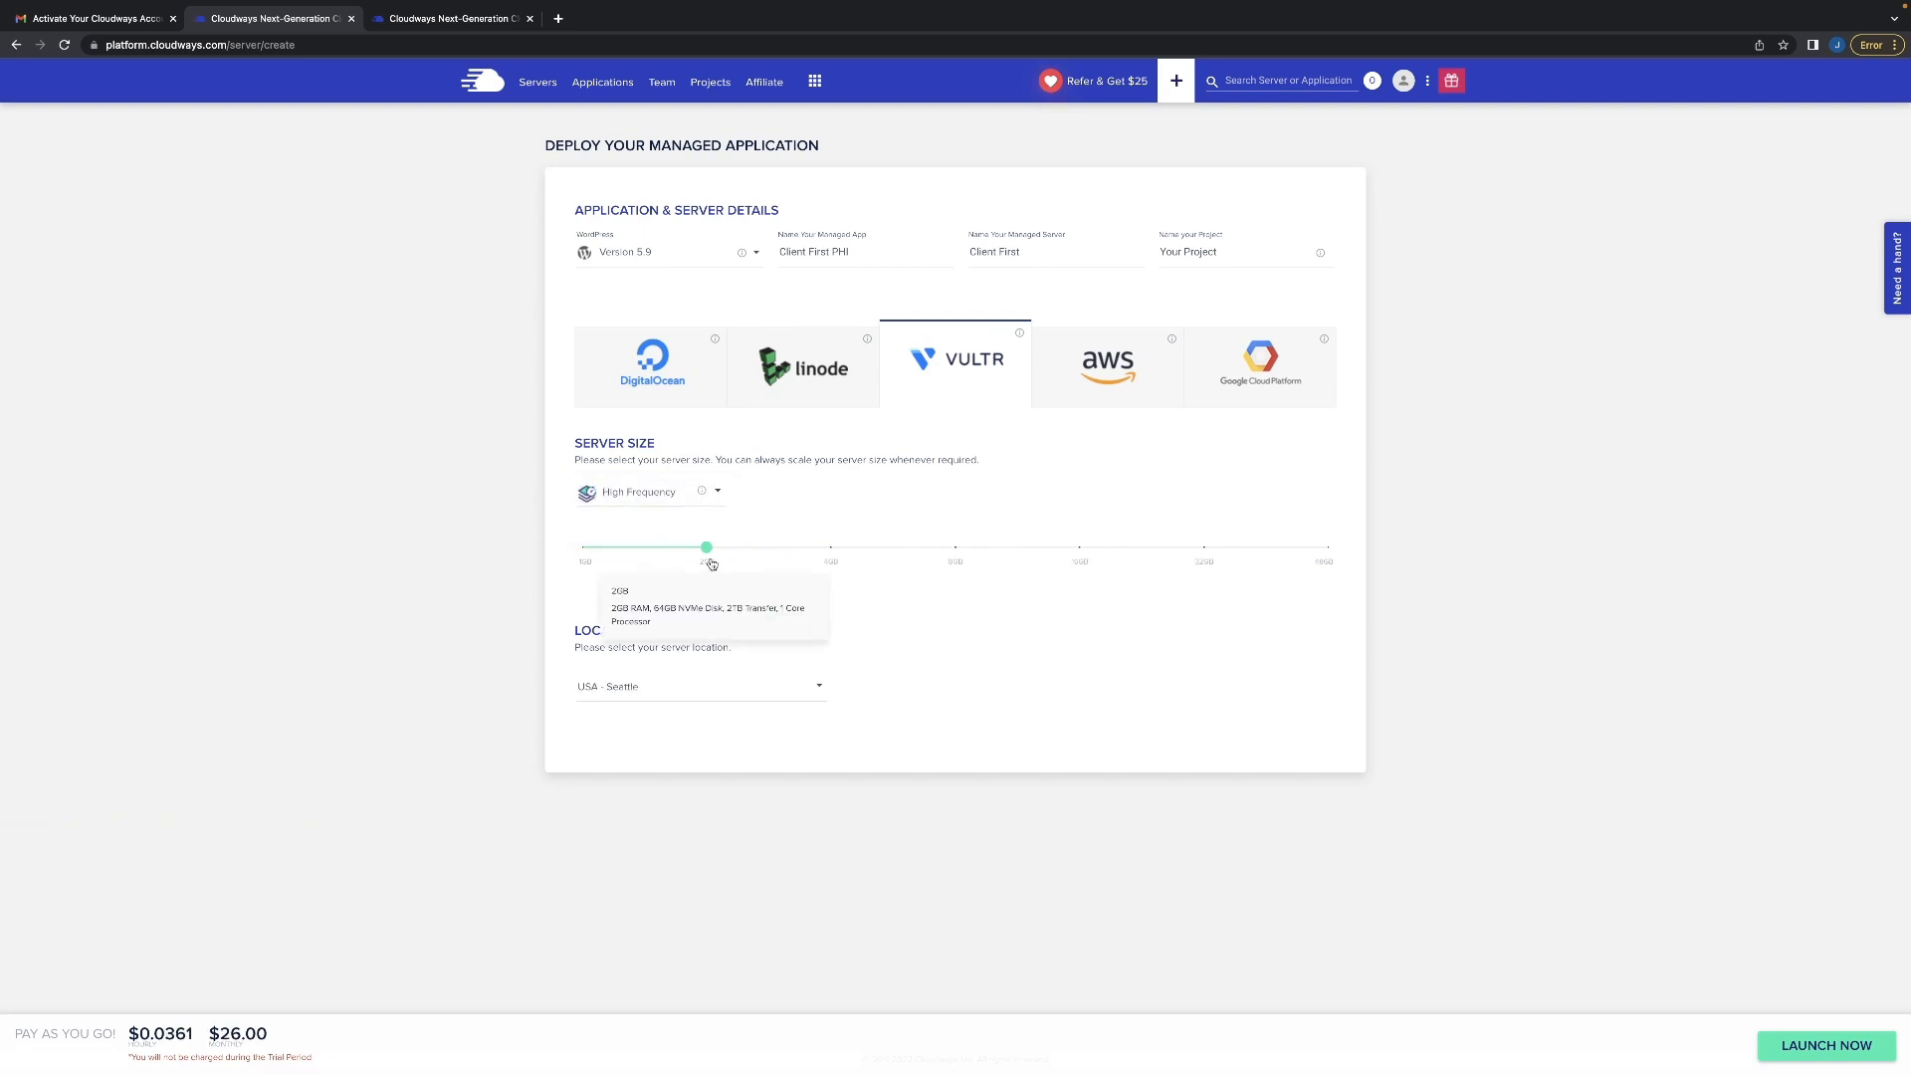
click(819, 692)
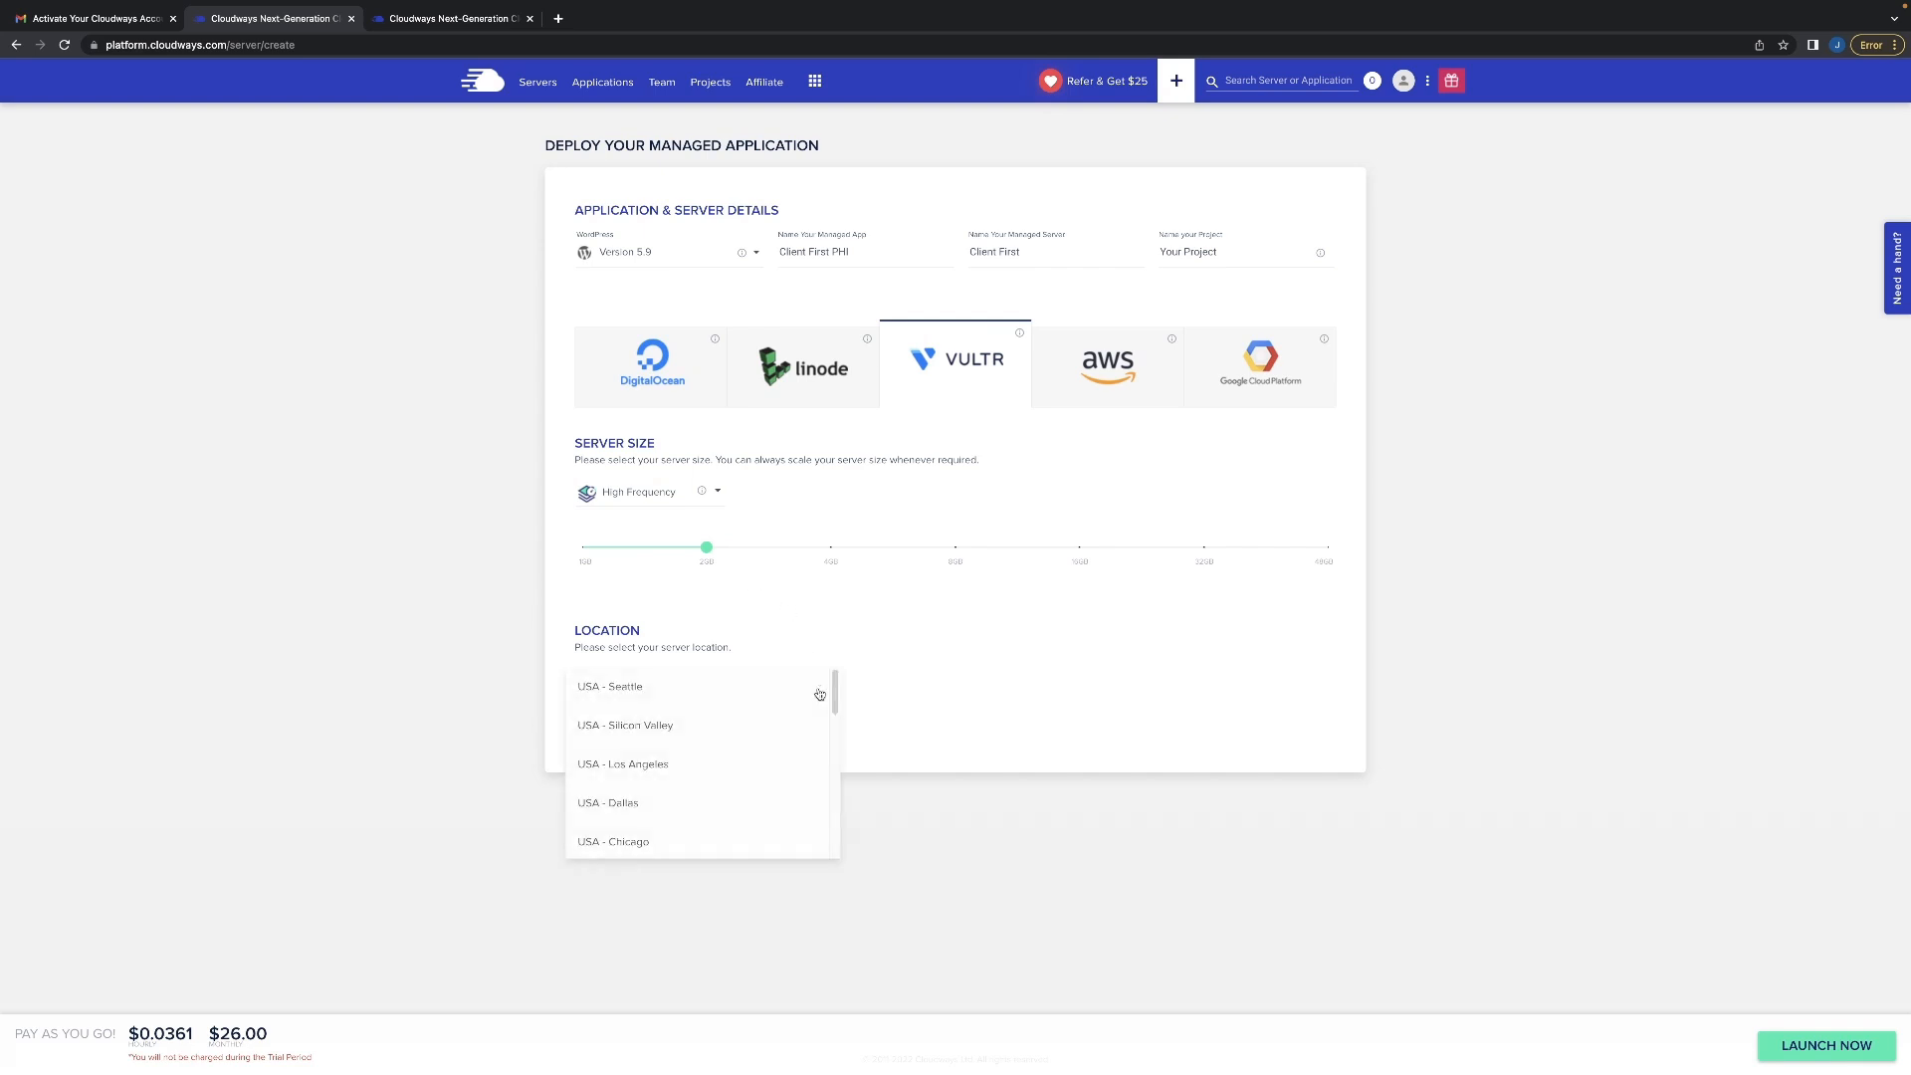
click(612, 802)
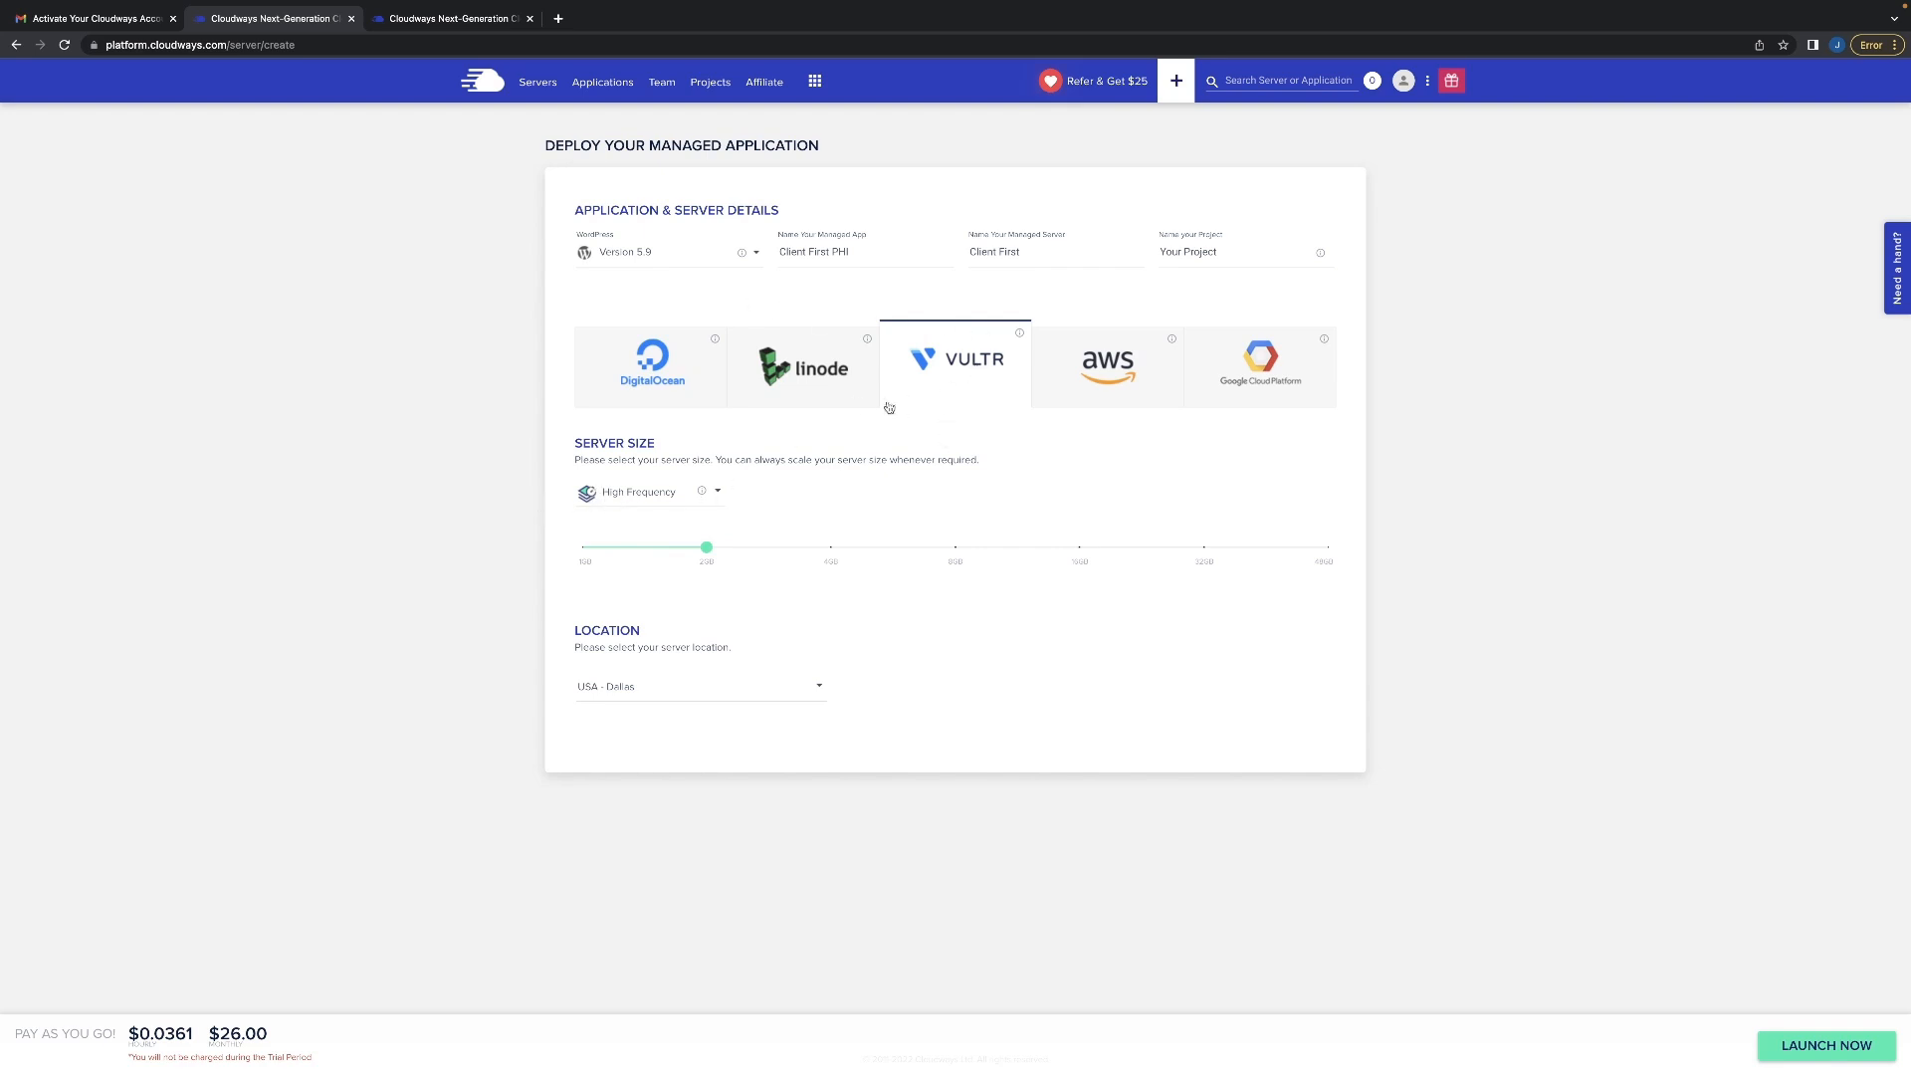
mouse_move(703, 556)
click(1814, 1051)
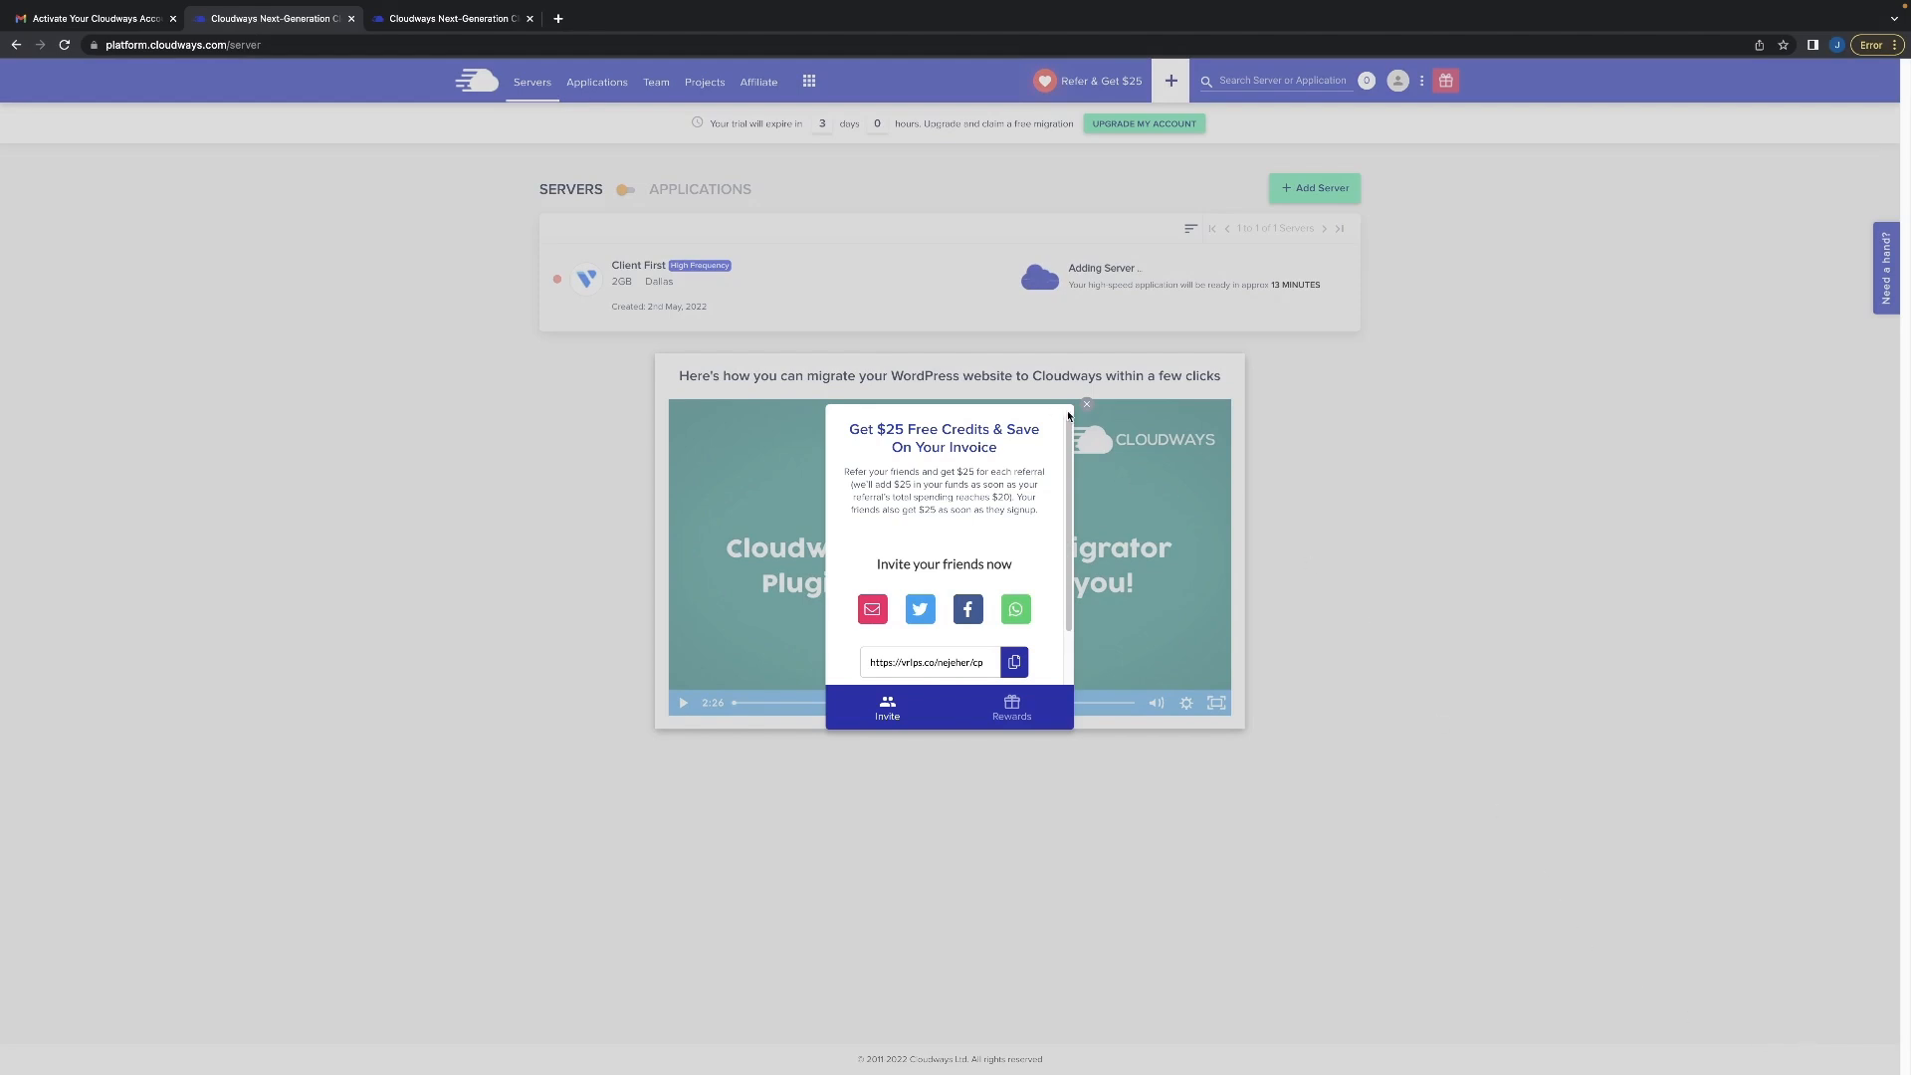
Close the referral credits popup and, once provisioning finishes, open the Applications list.
click(1089, 408)
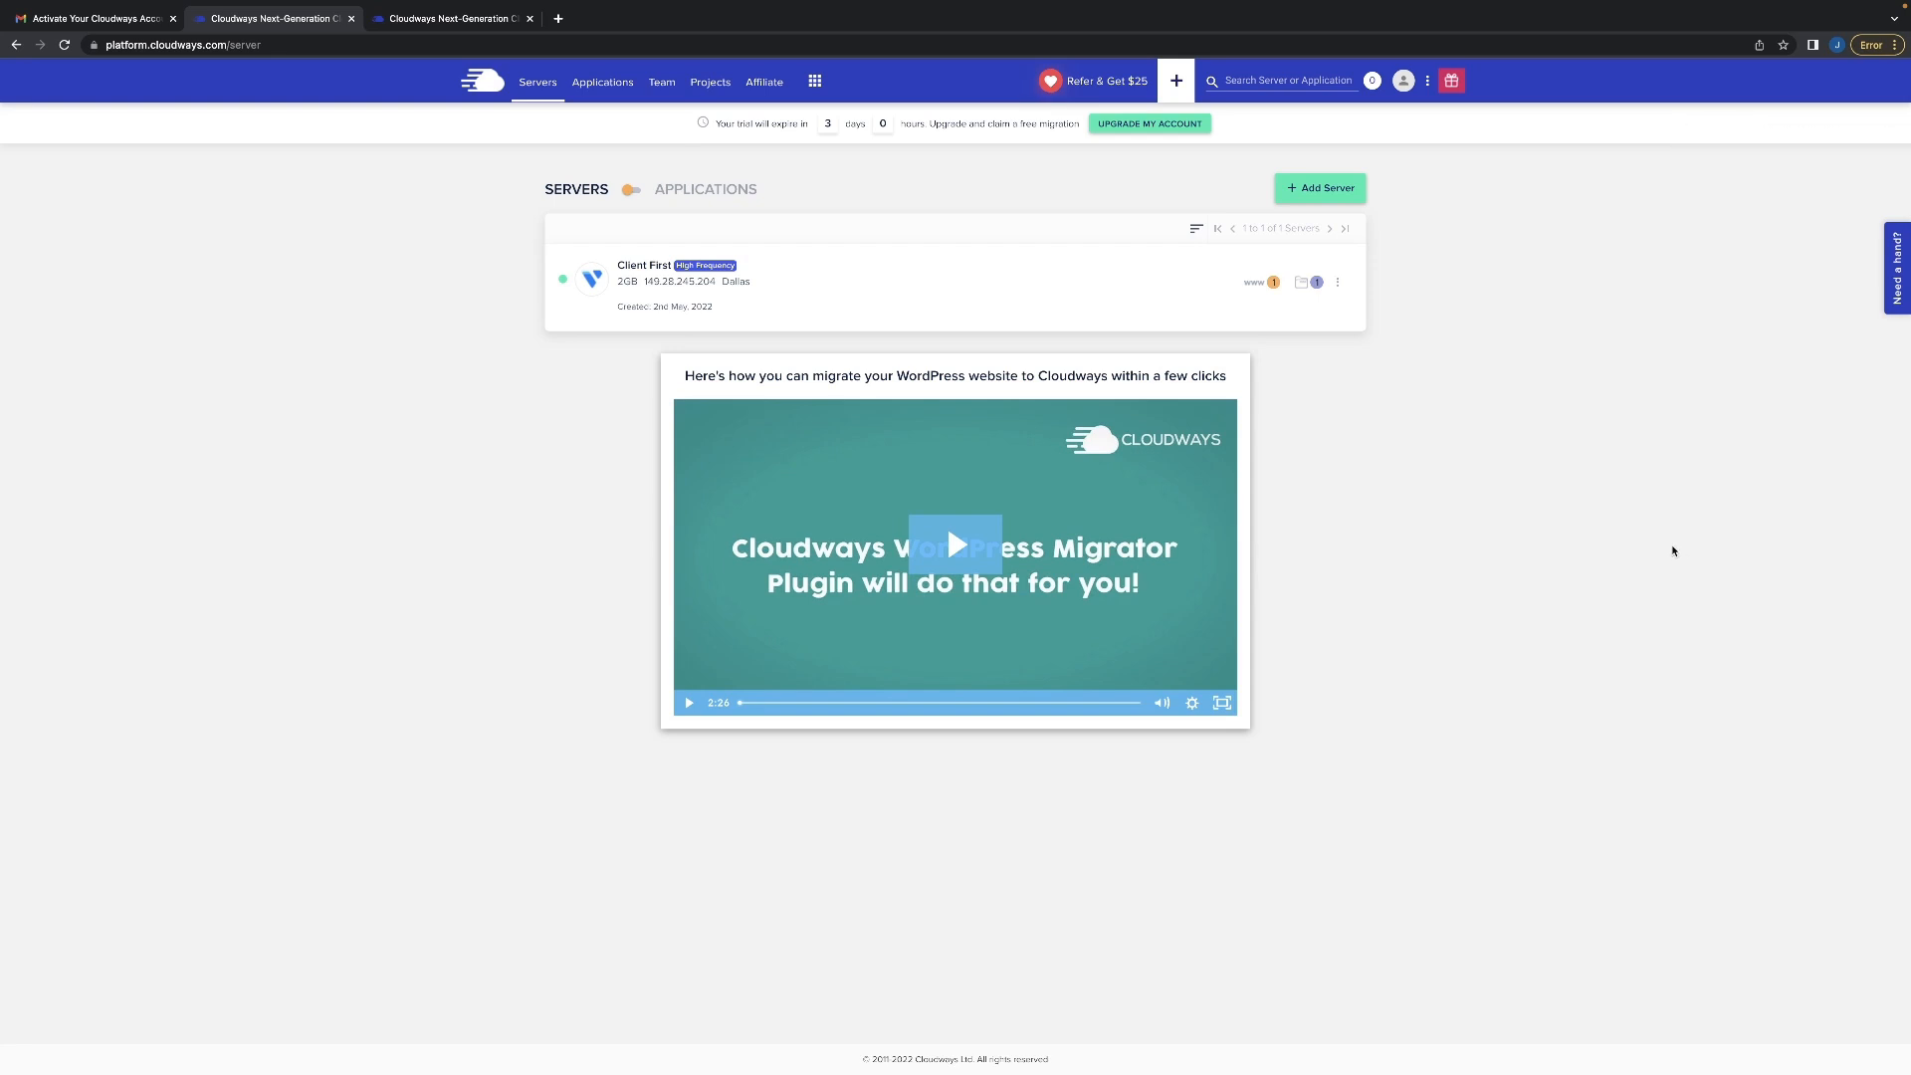
click(606, 86)
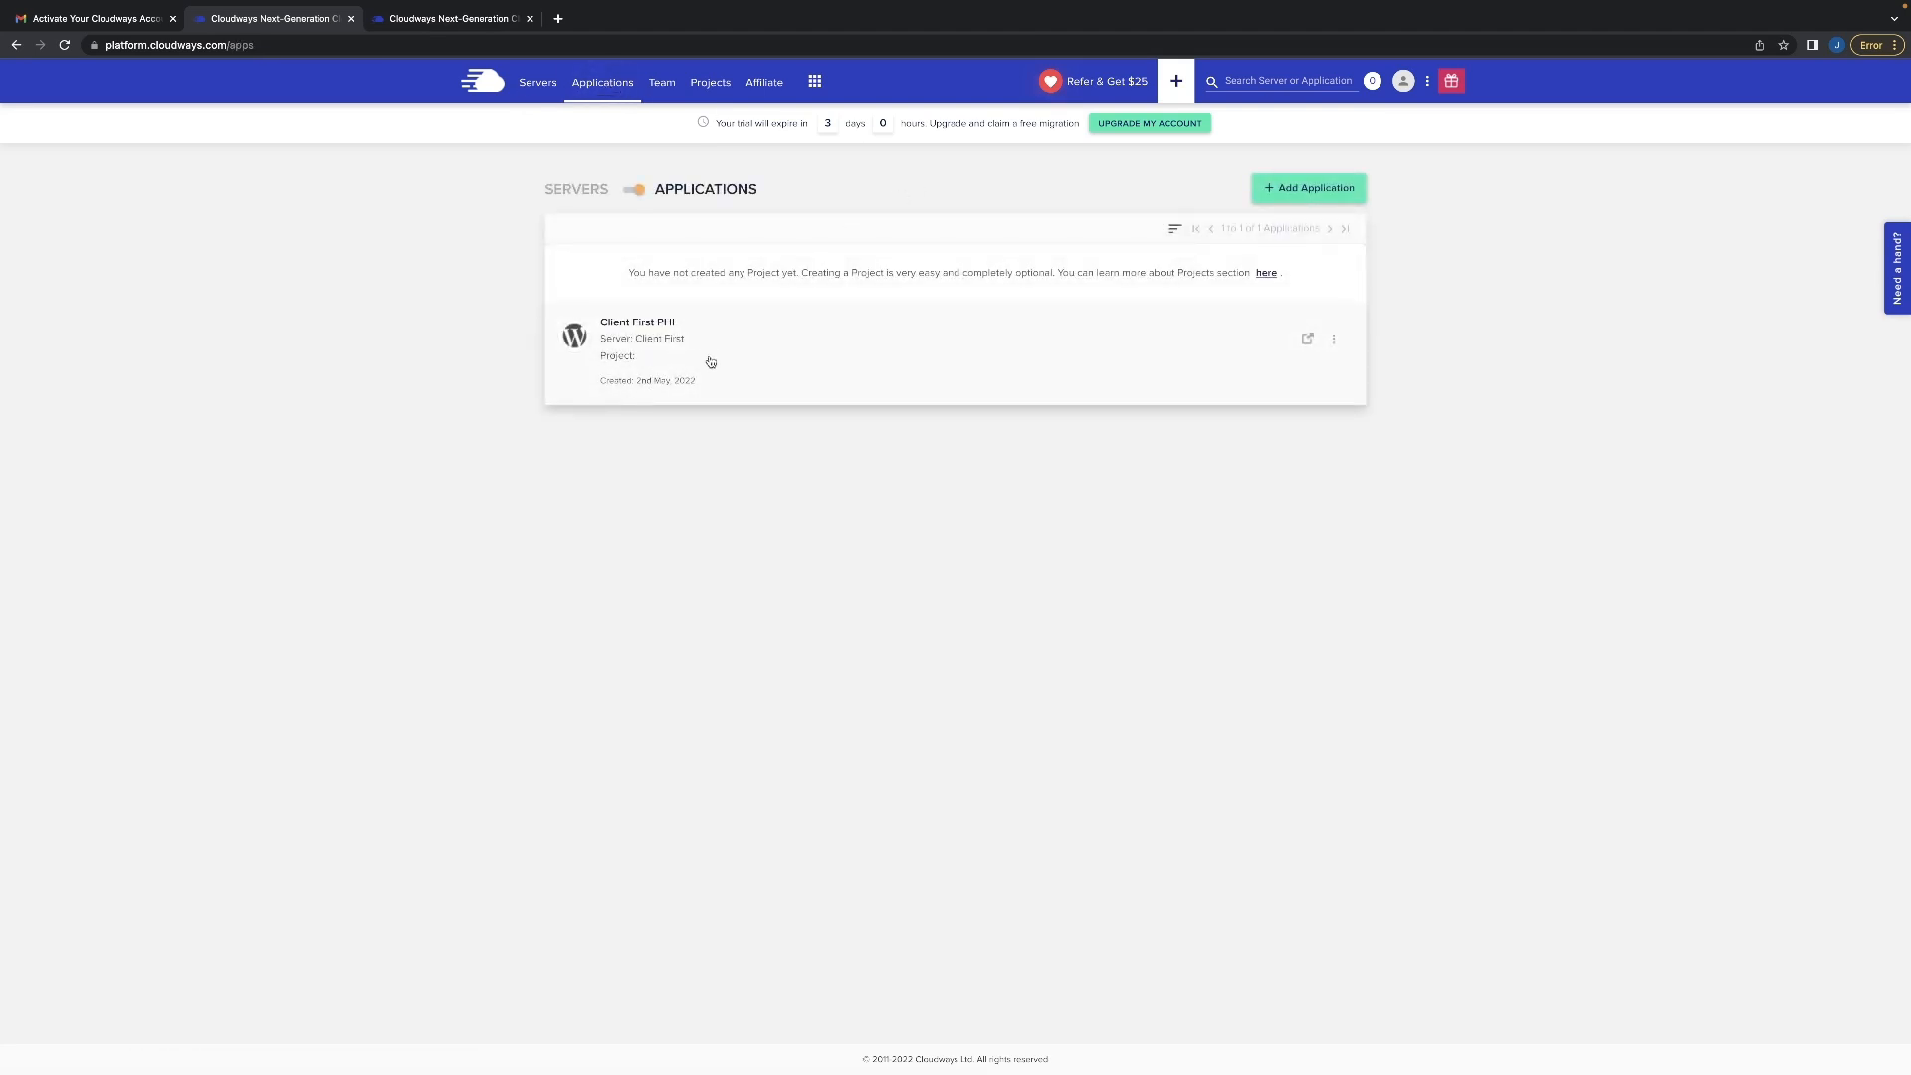
Open the Client First PHI application's Access Details and dismiss the guided tour popup.
click(646, 335)
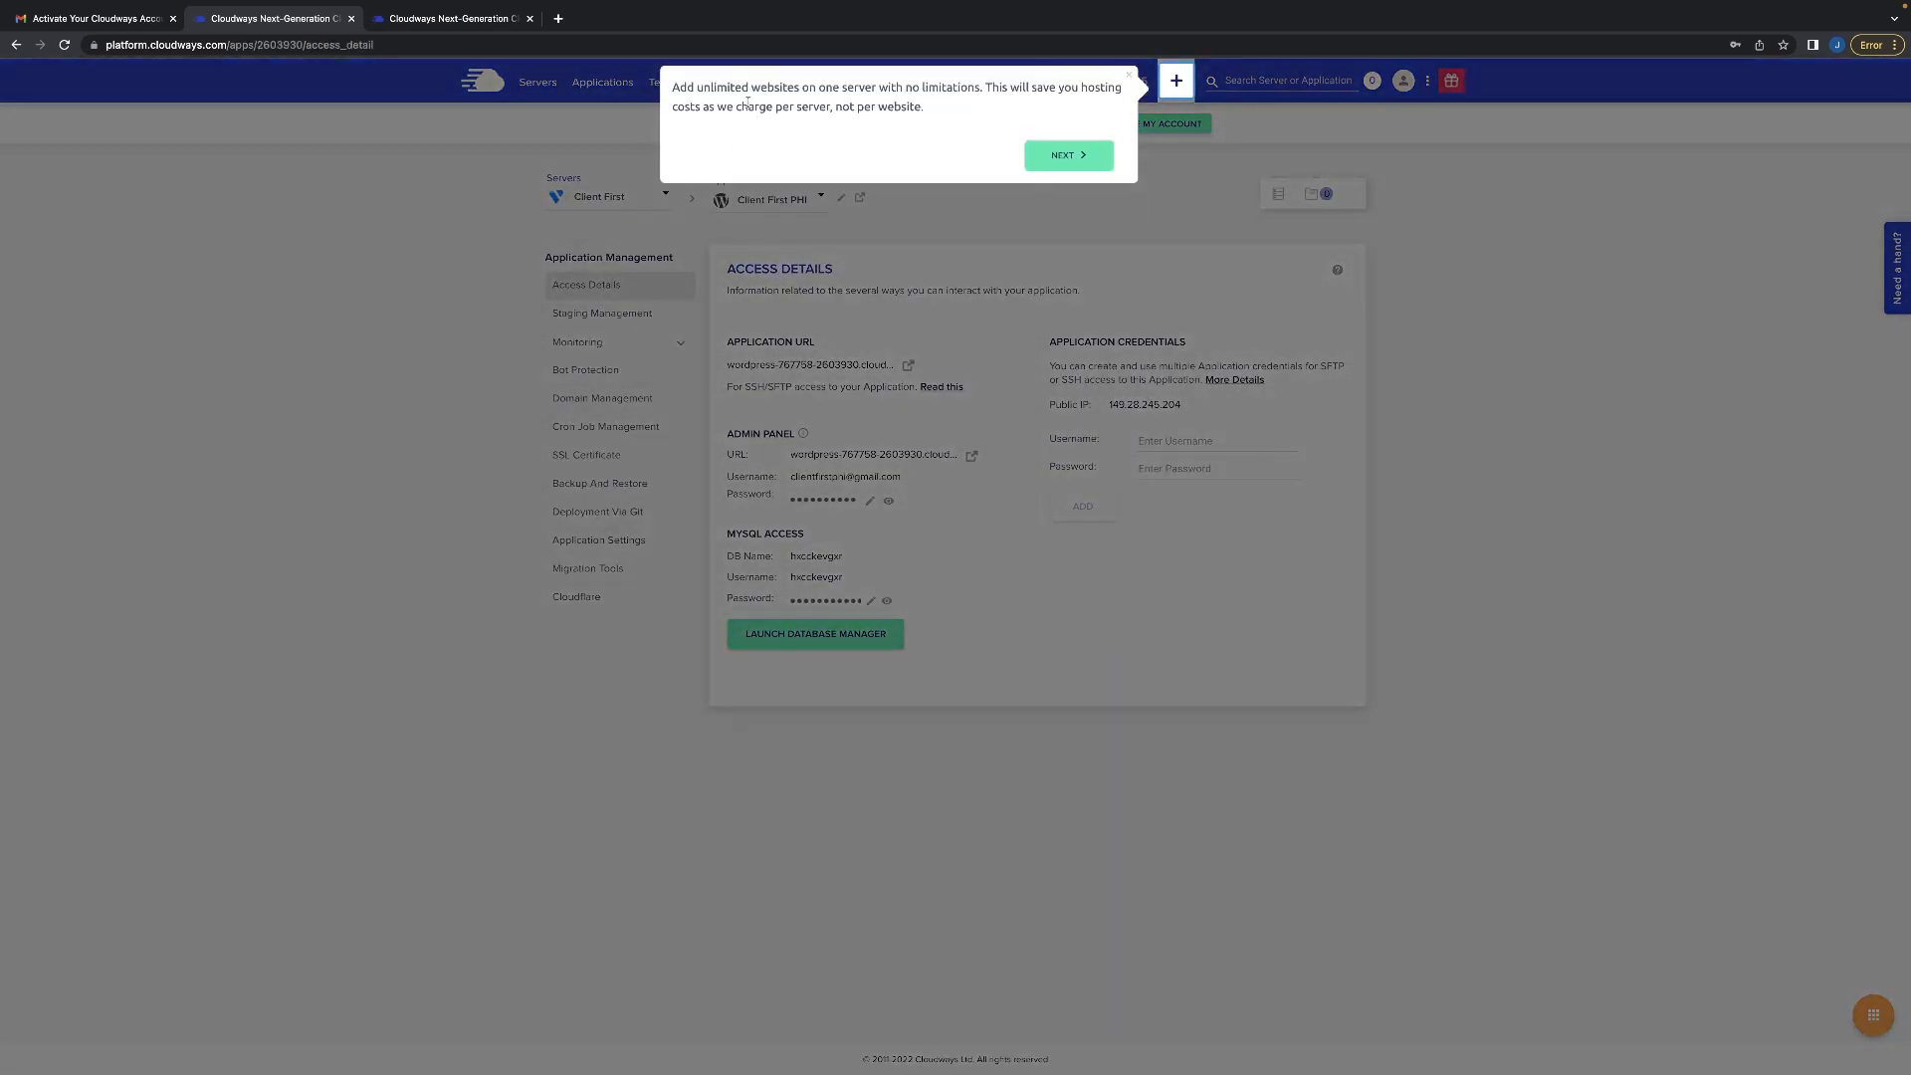
click(1128, 76)
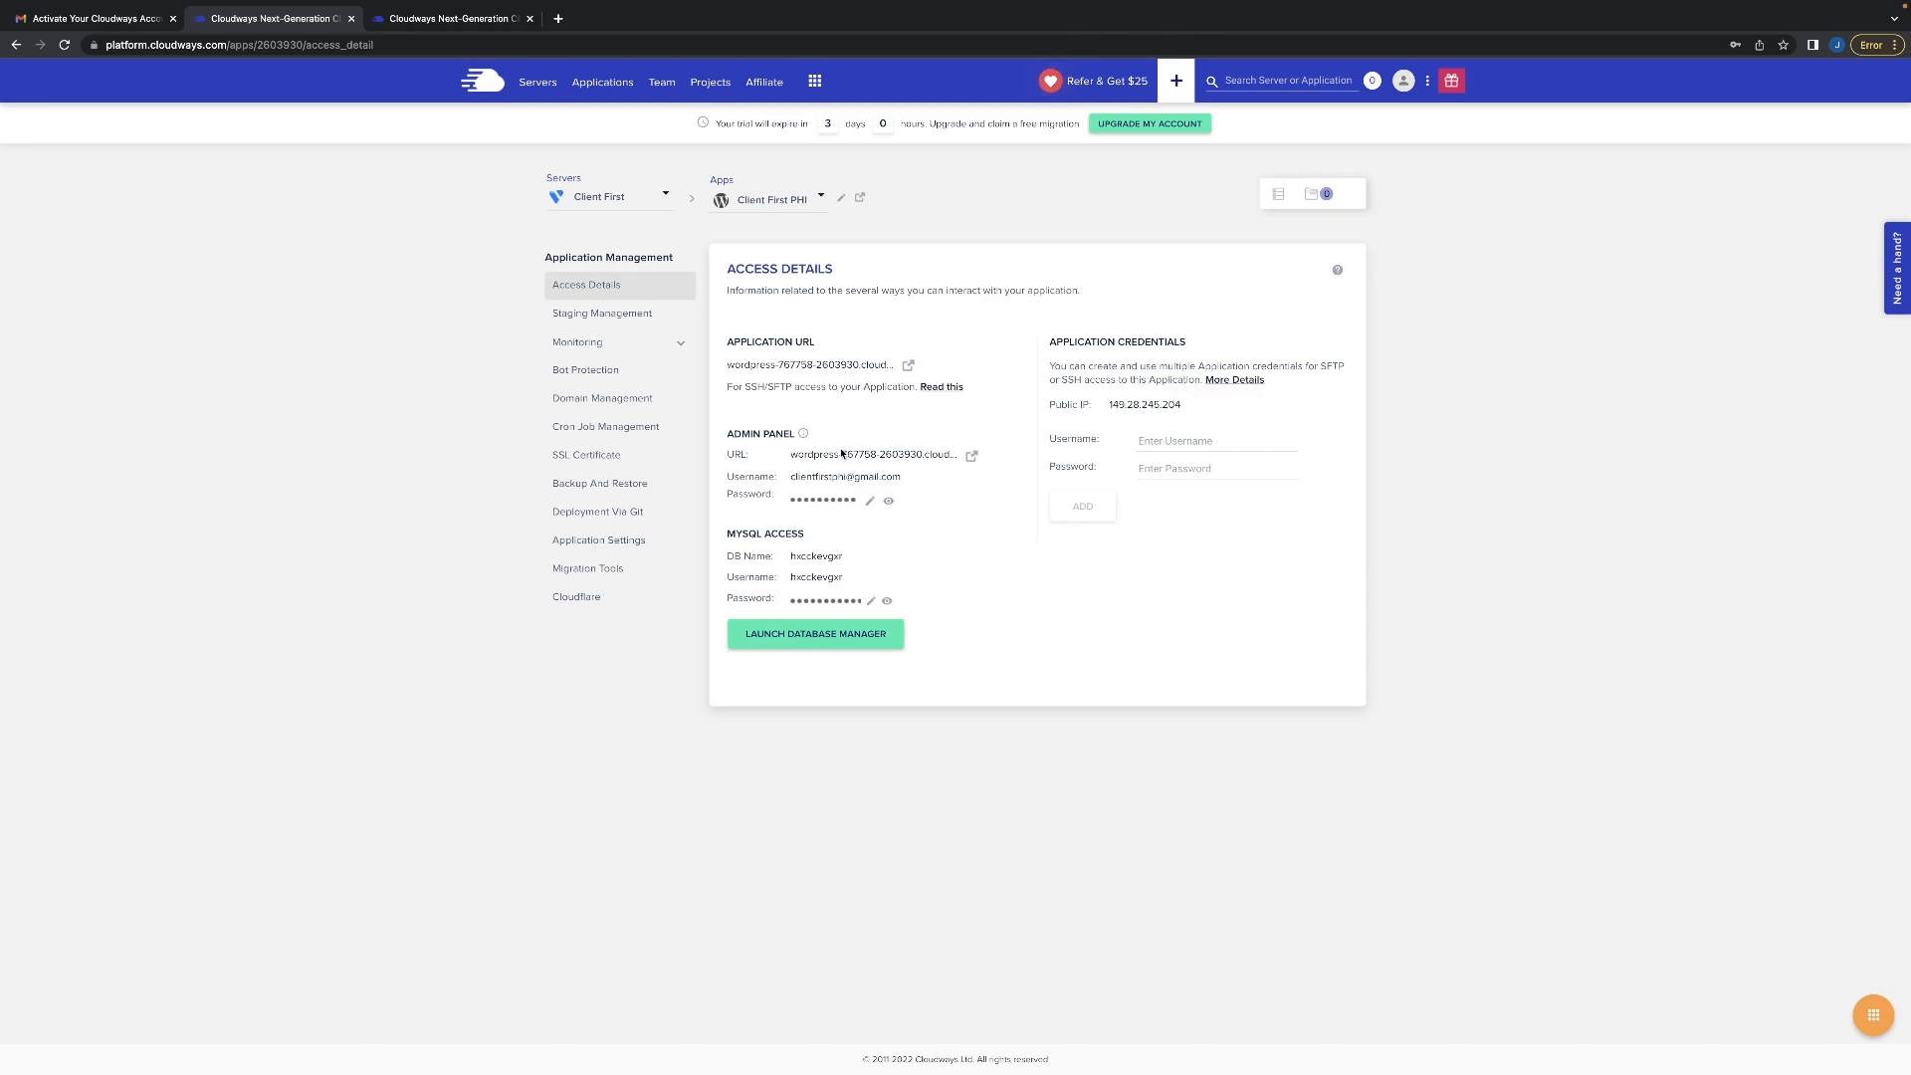
Open the WordPress admin login in a new tab and paste in the copied admin username.
click(971, 457)
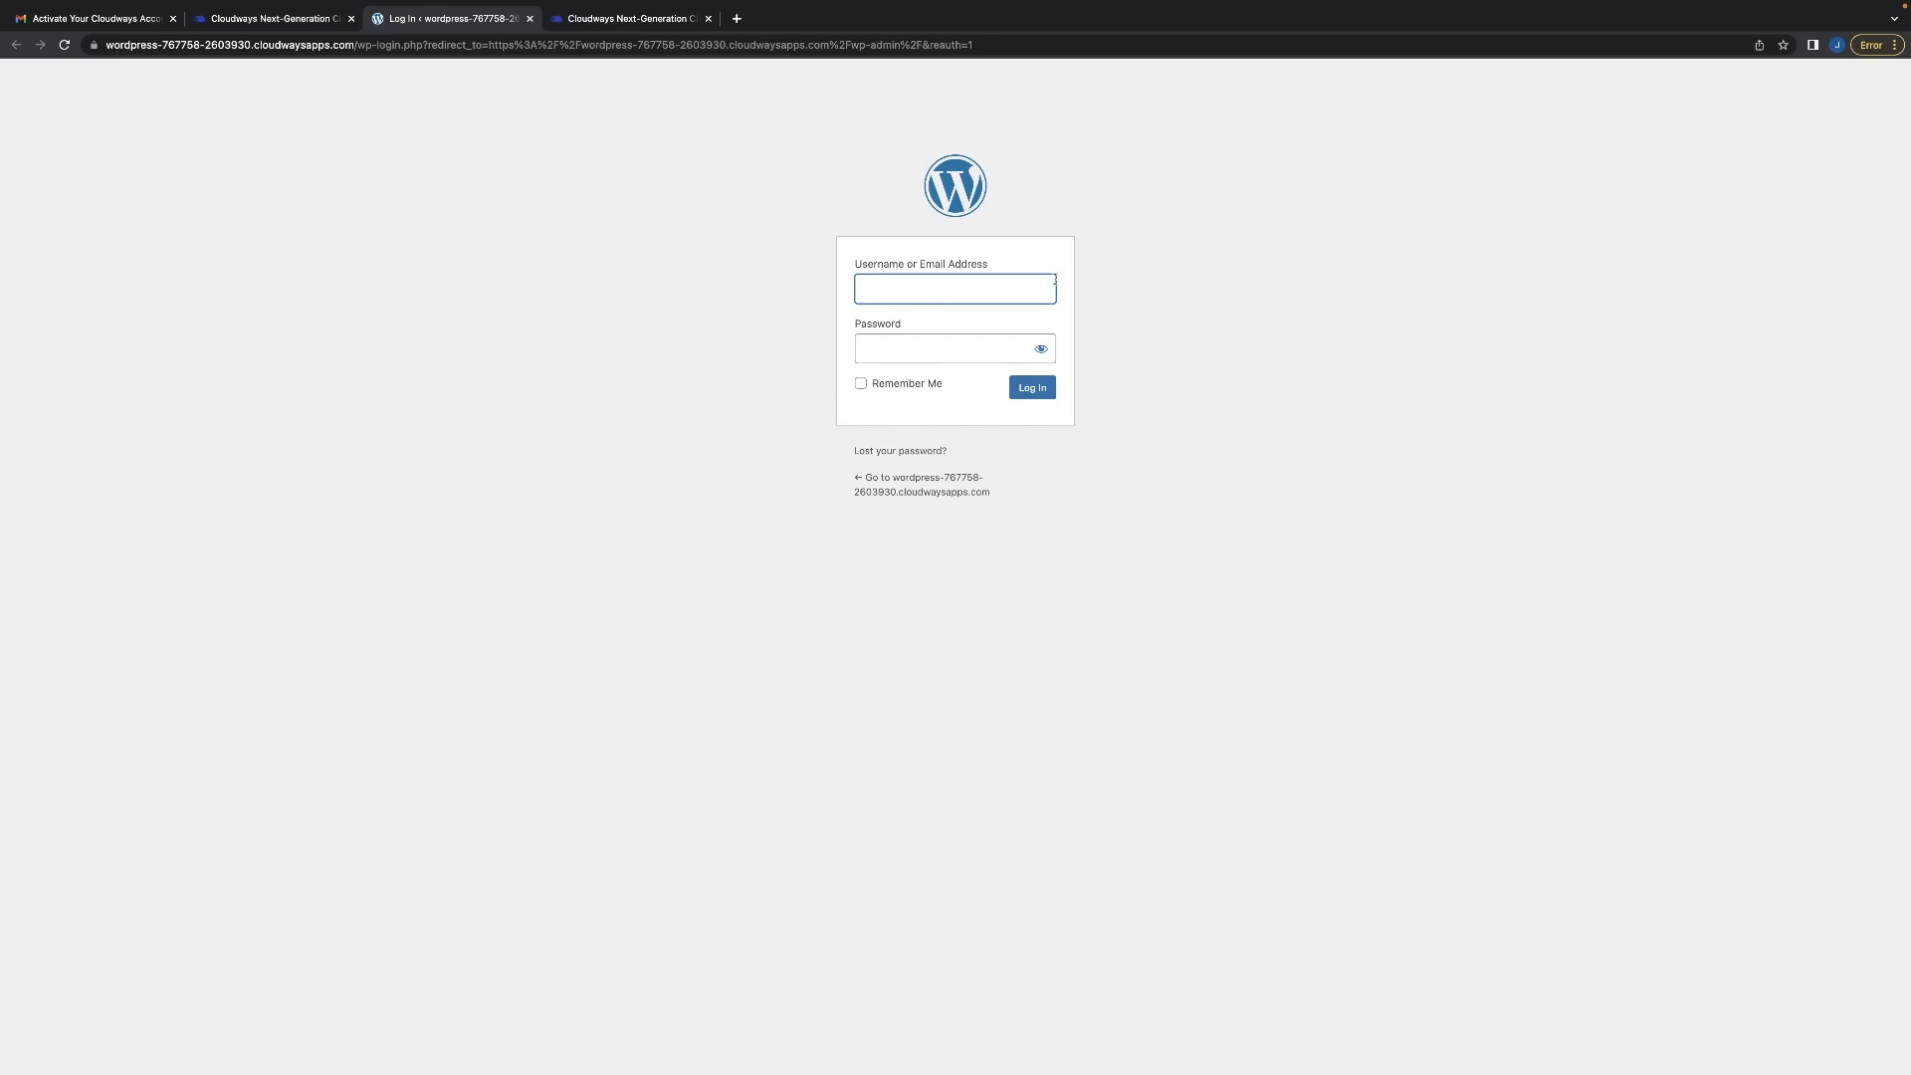
click(254, 18)
click(822, 479)
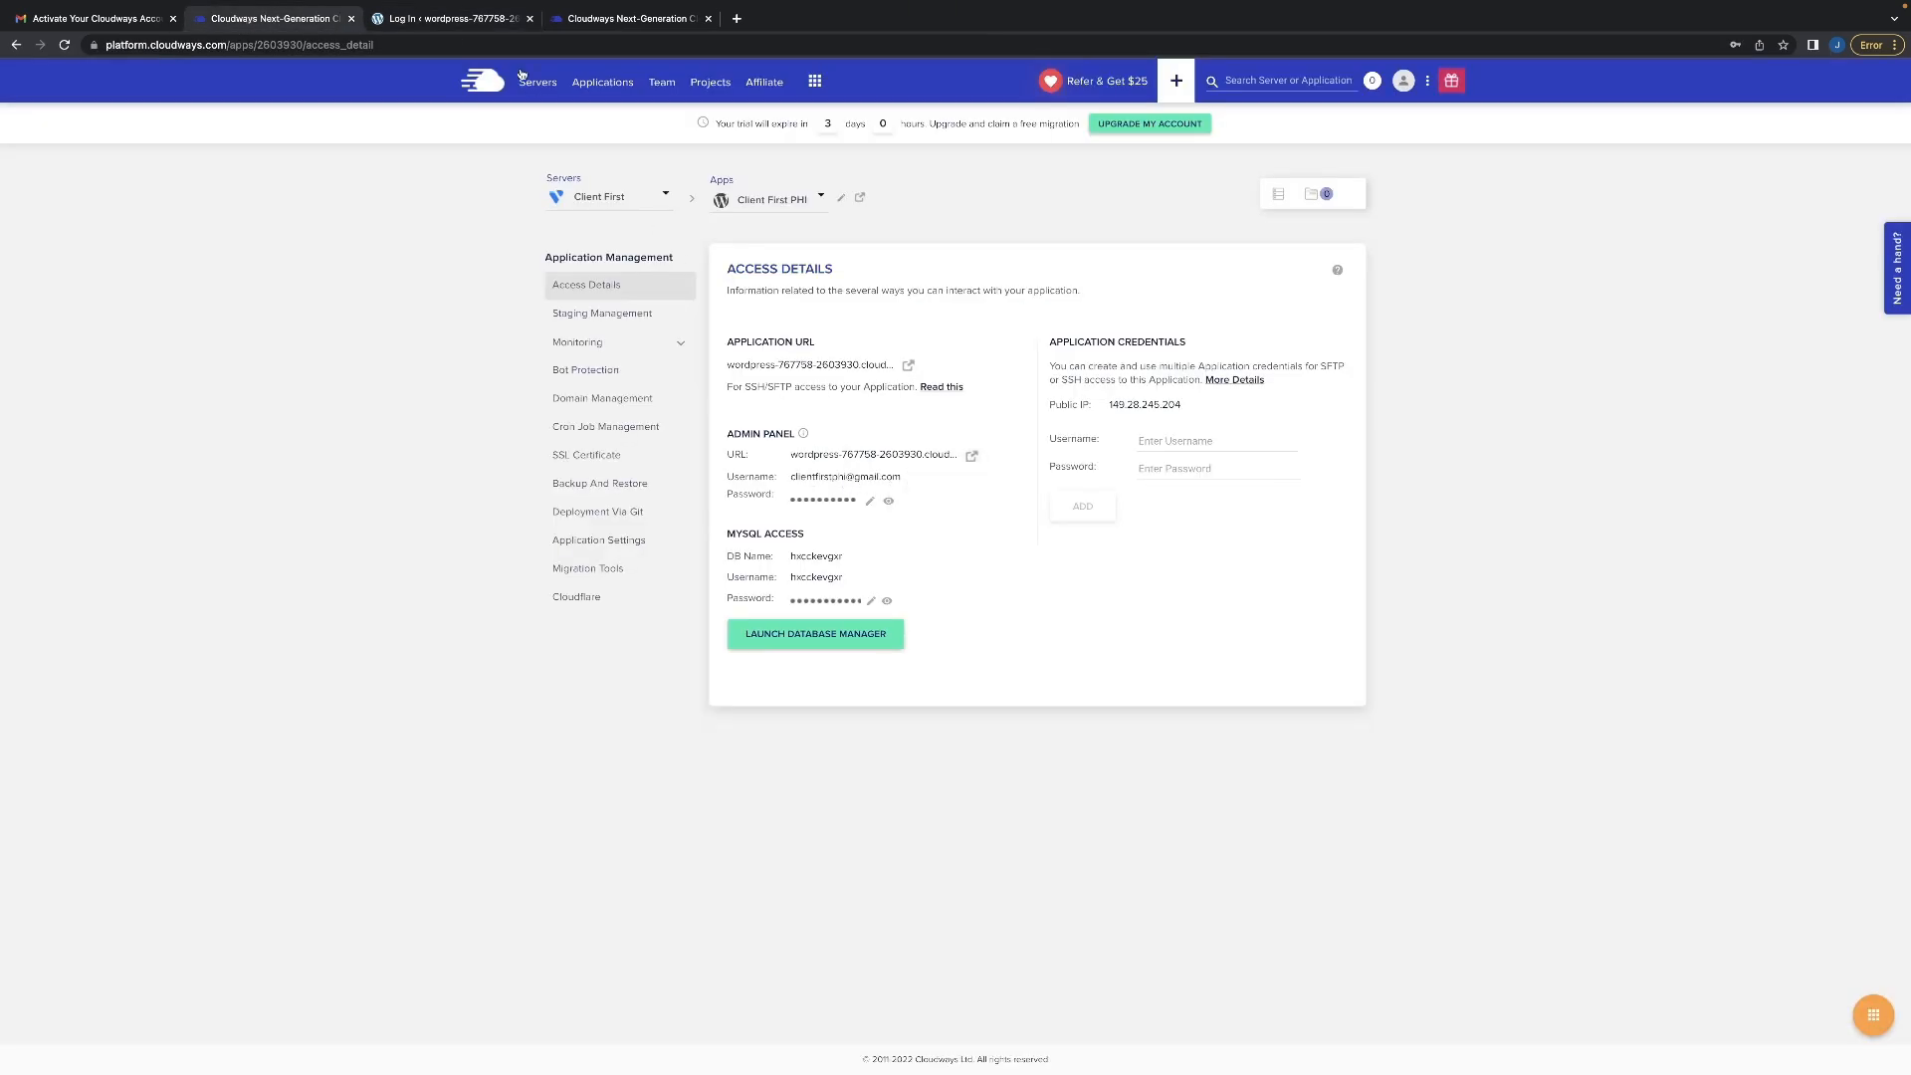
click(477, 19)
right_click(907, 290)
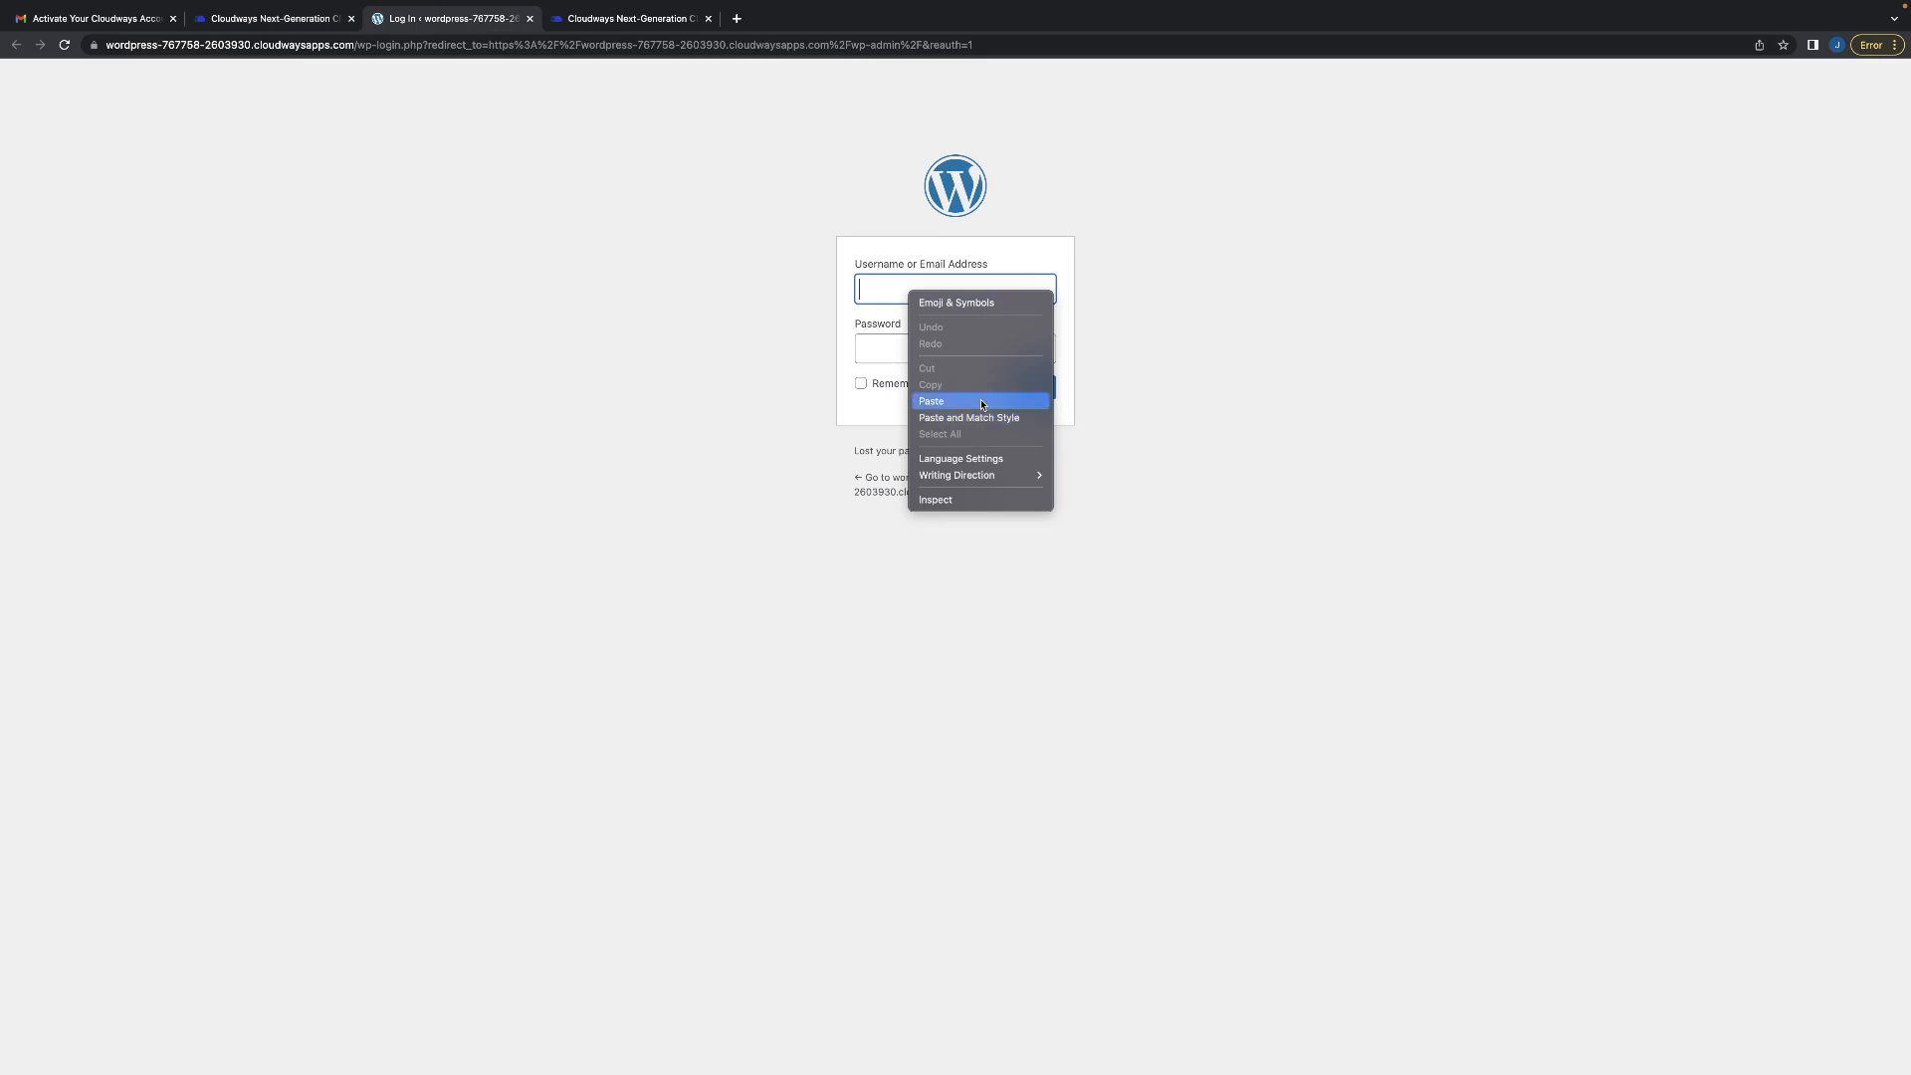
click(932, 400)
Paste the copied admin password into the login form and log in to WordPress.
click(271, 19)
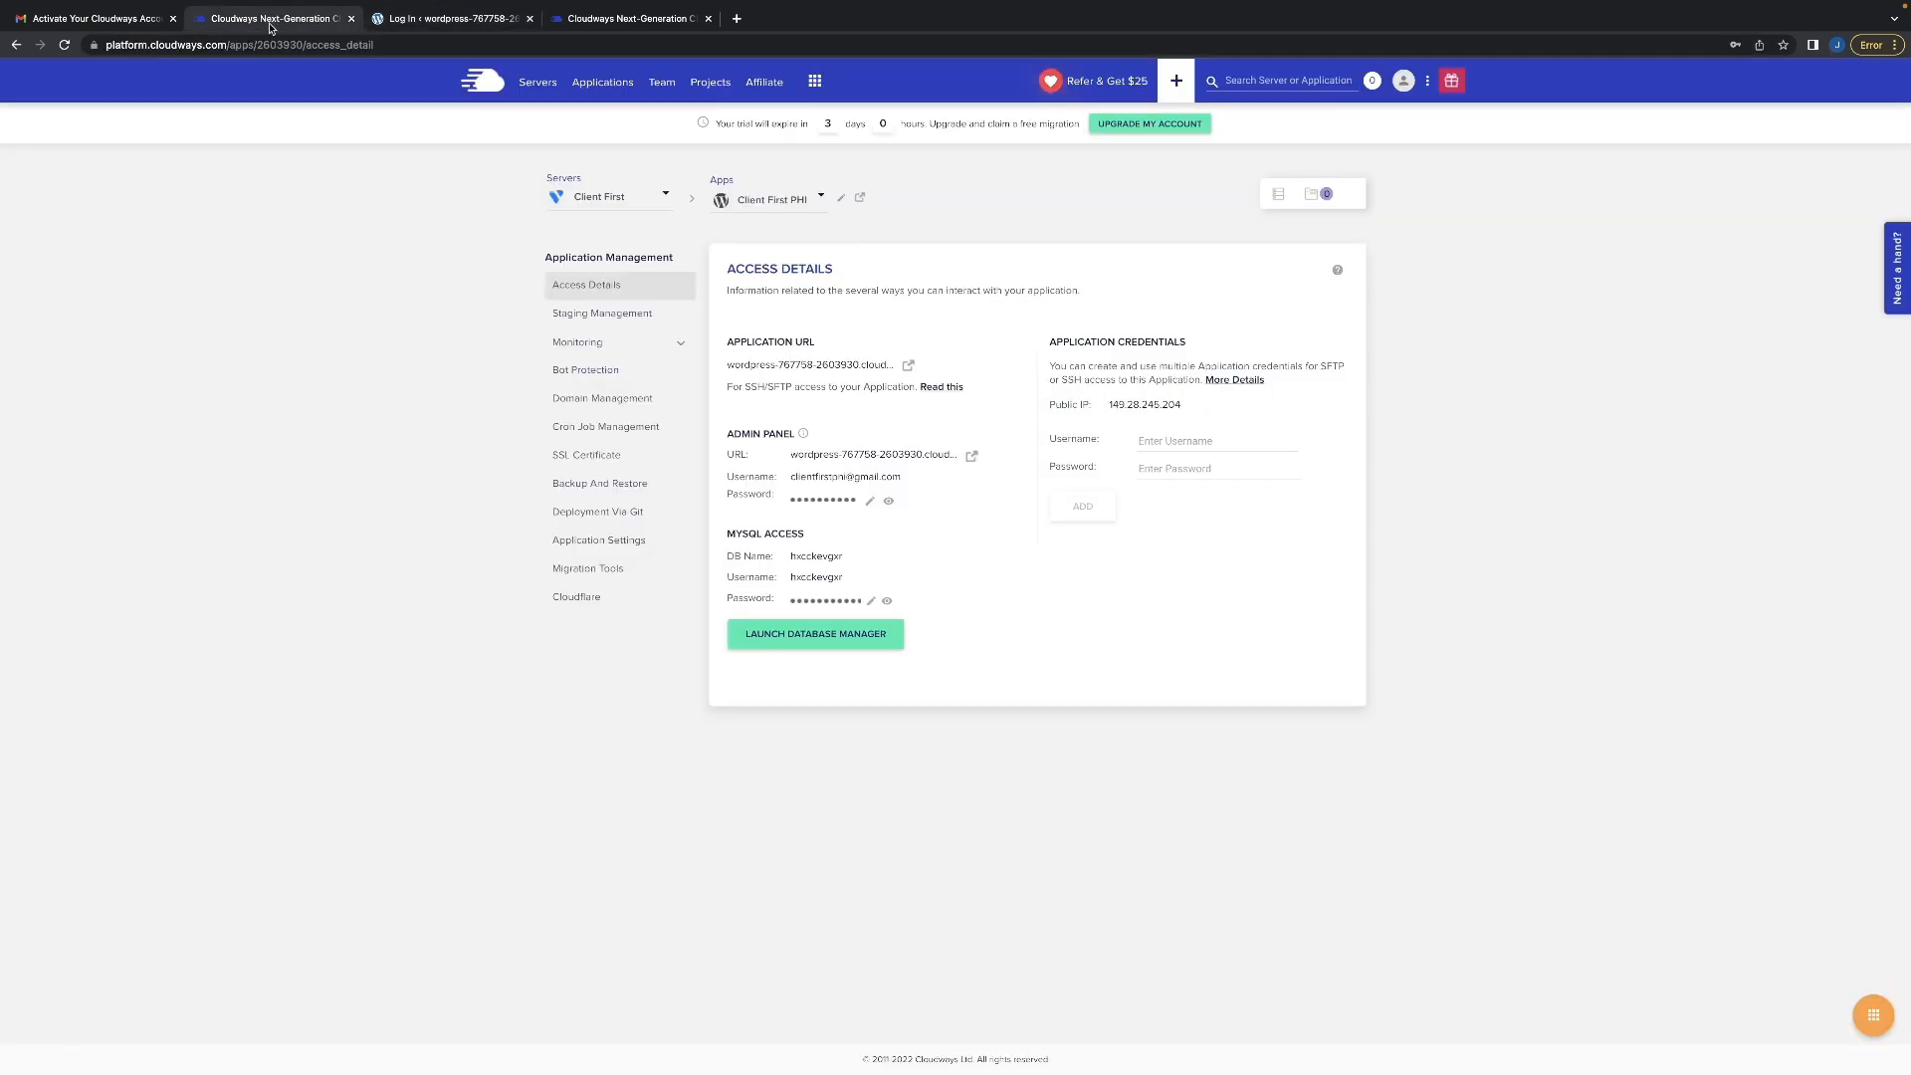
click(826, 498)
click(453, 18)
right_click(956, 348)
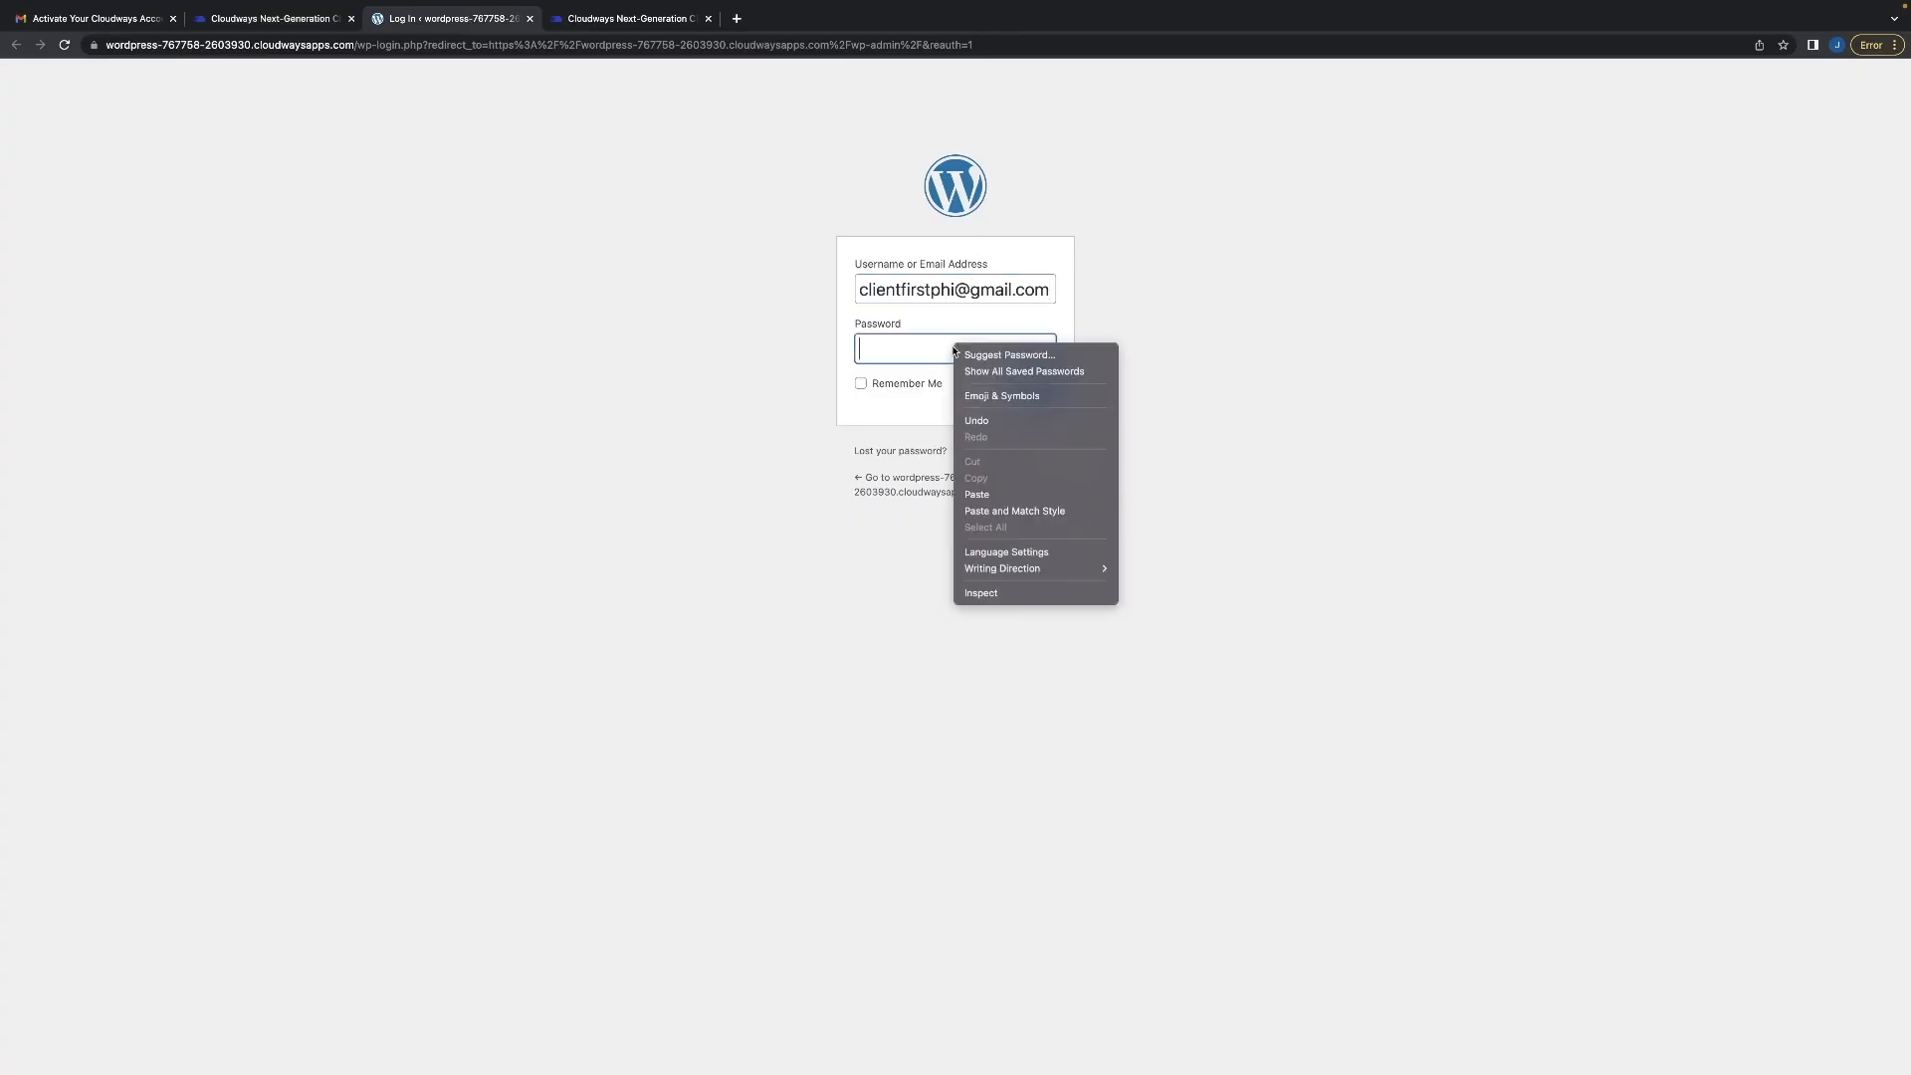
click(996, 494)
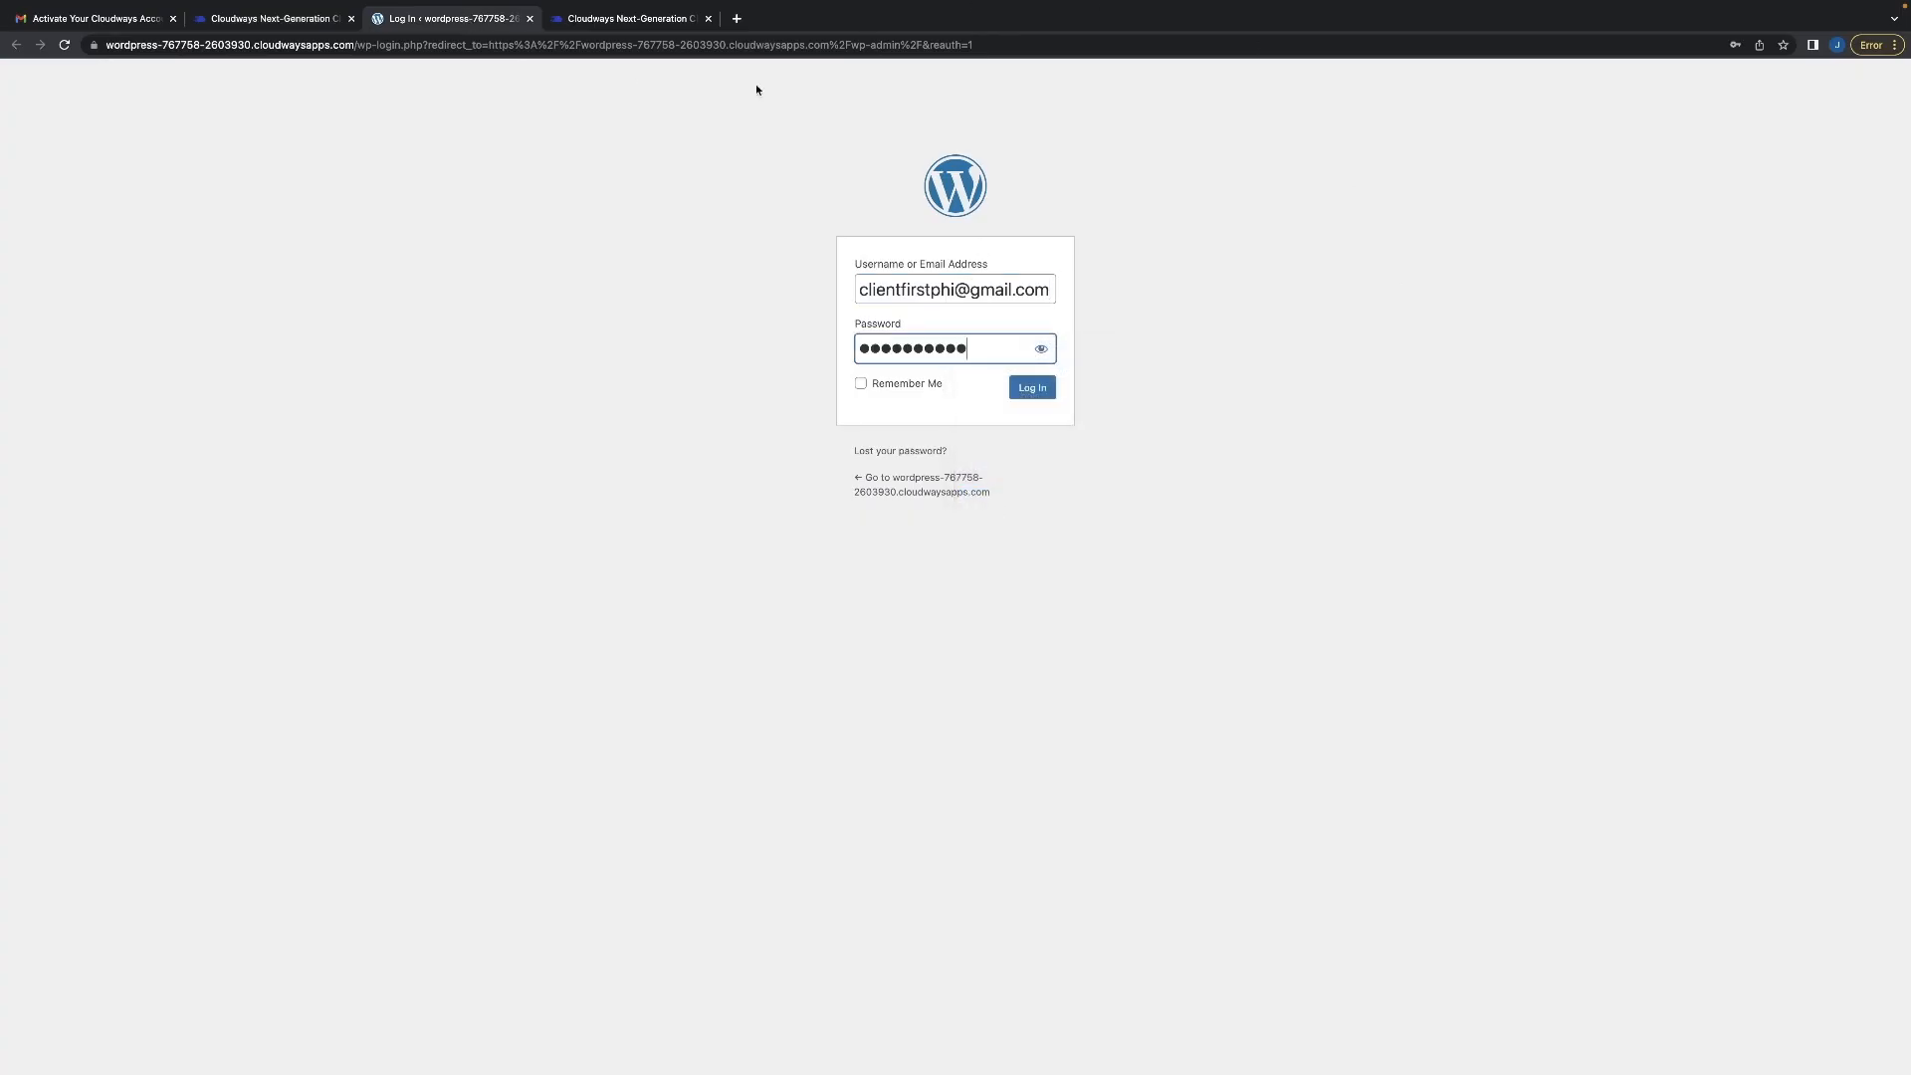
click(253, 17)
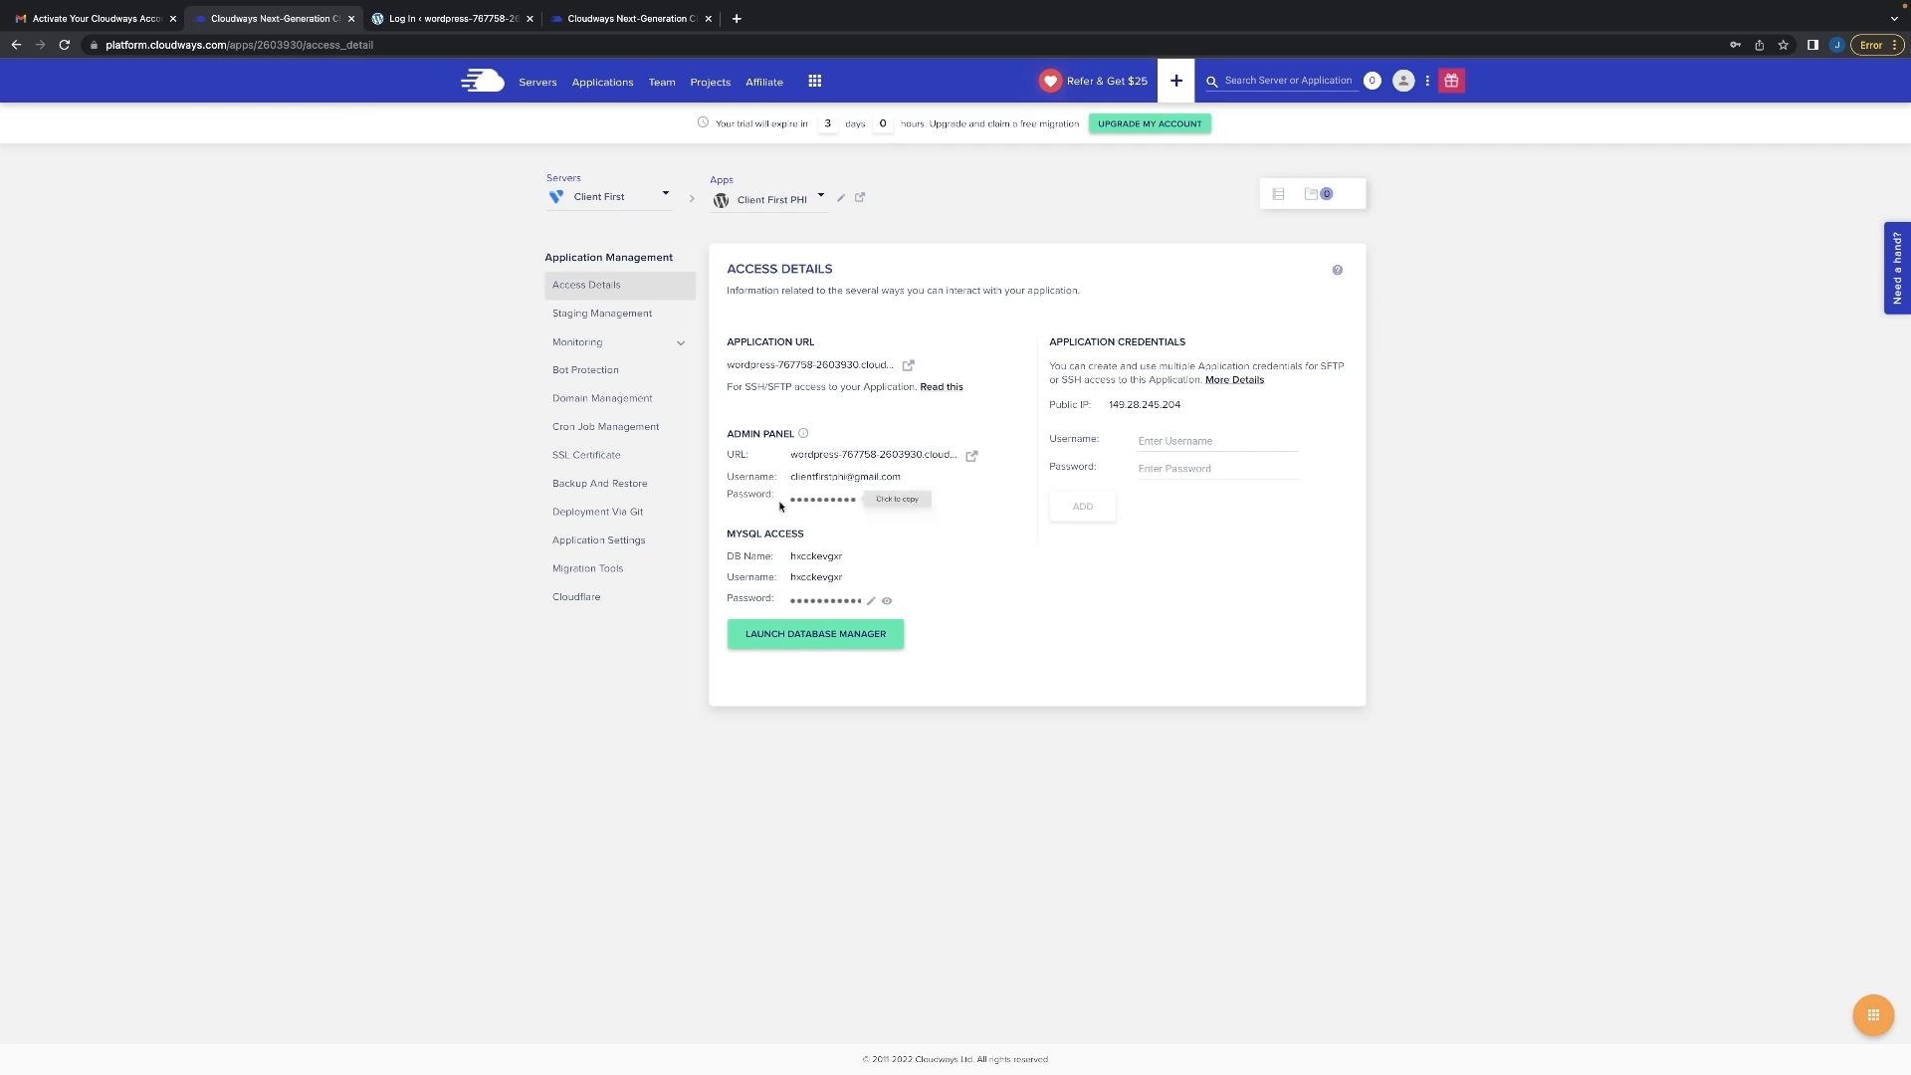
click(476, 18)
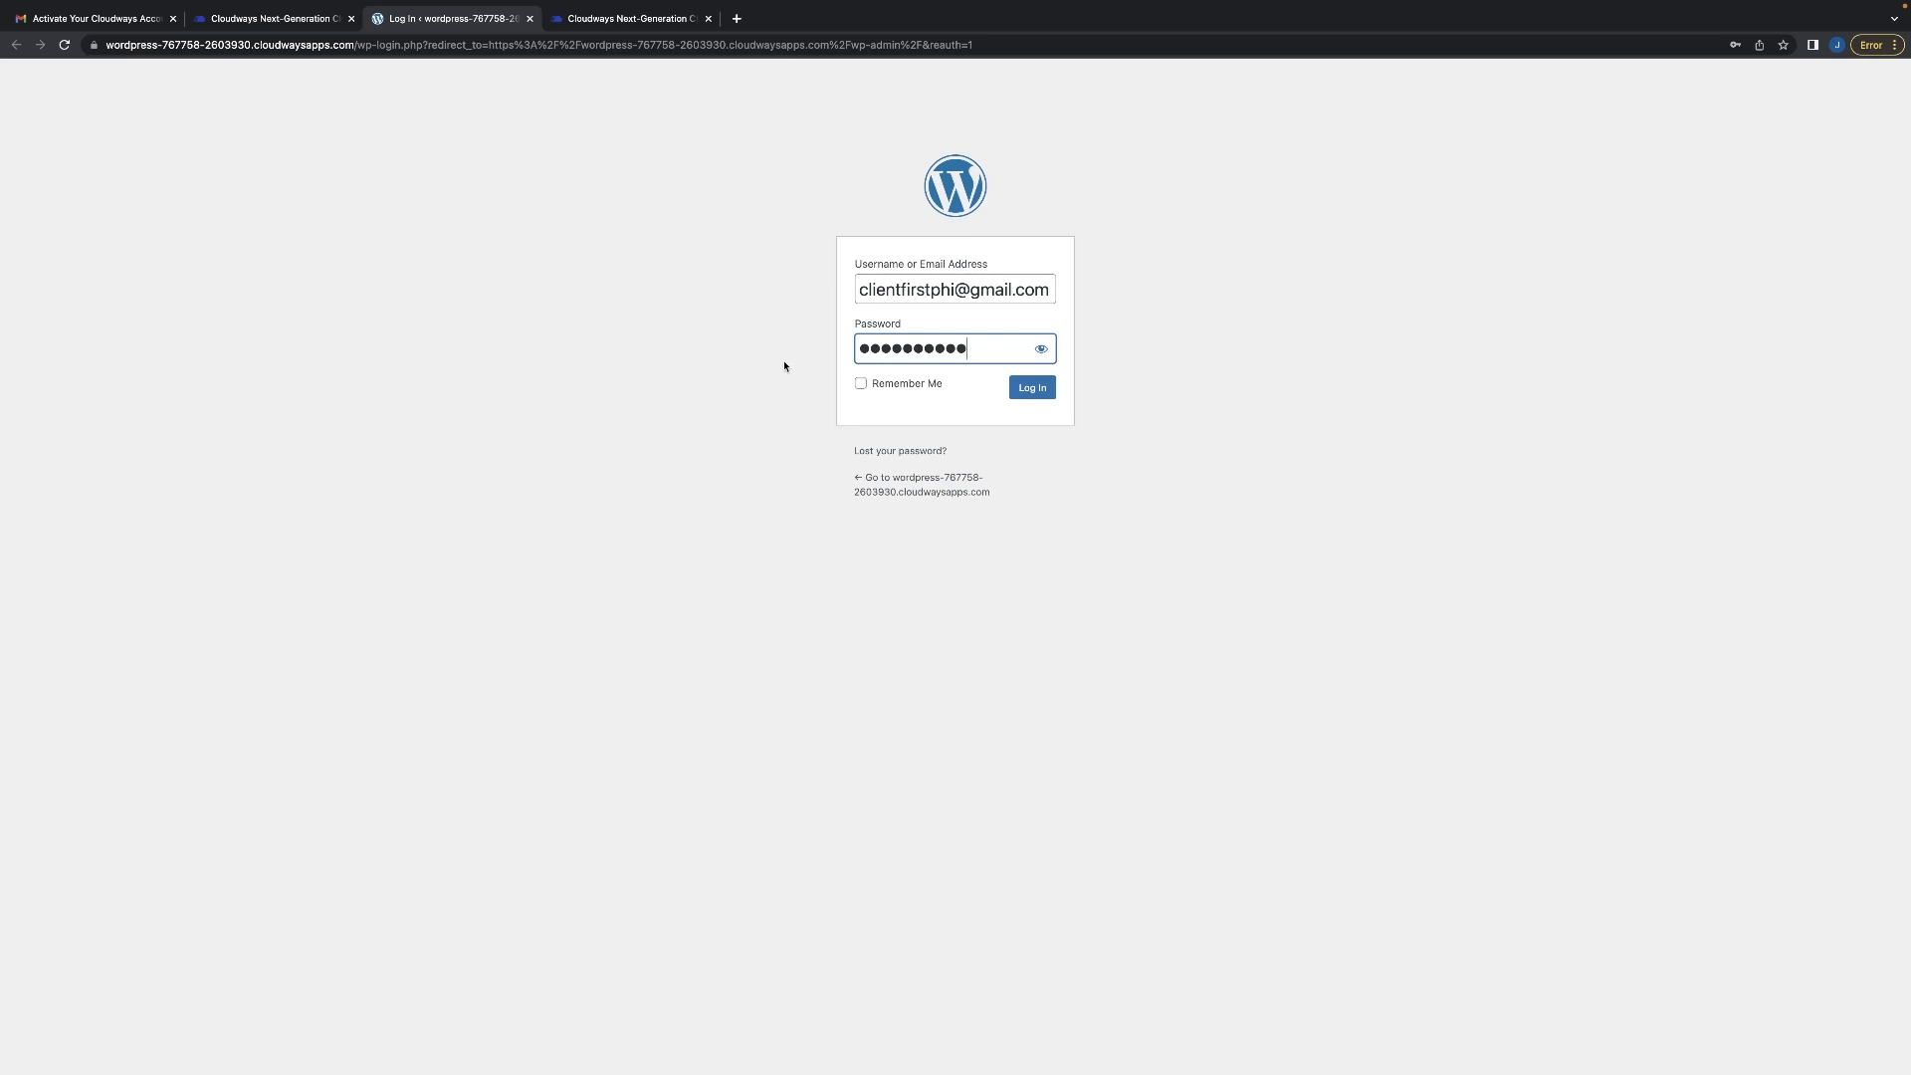
click(1026, 392)
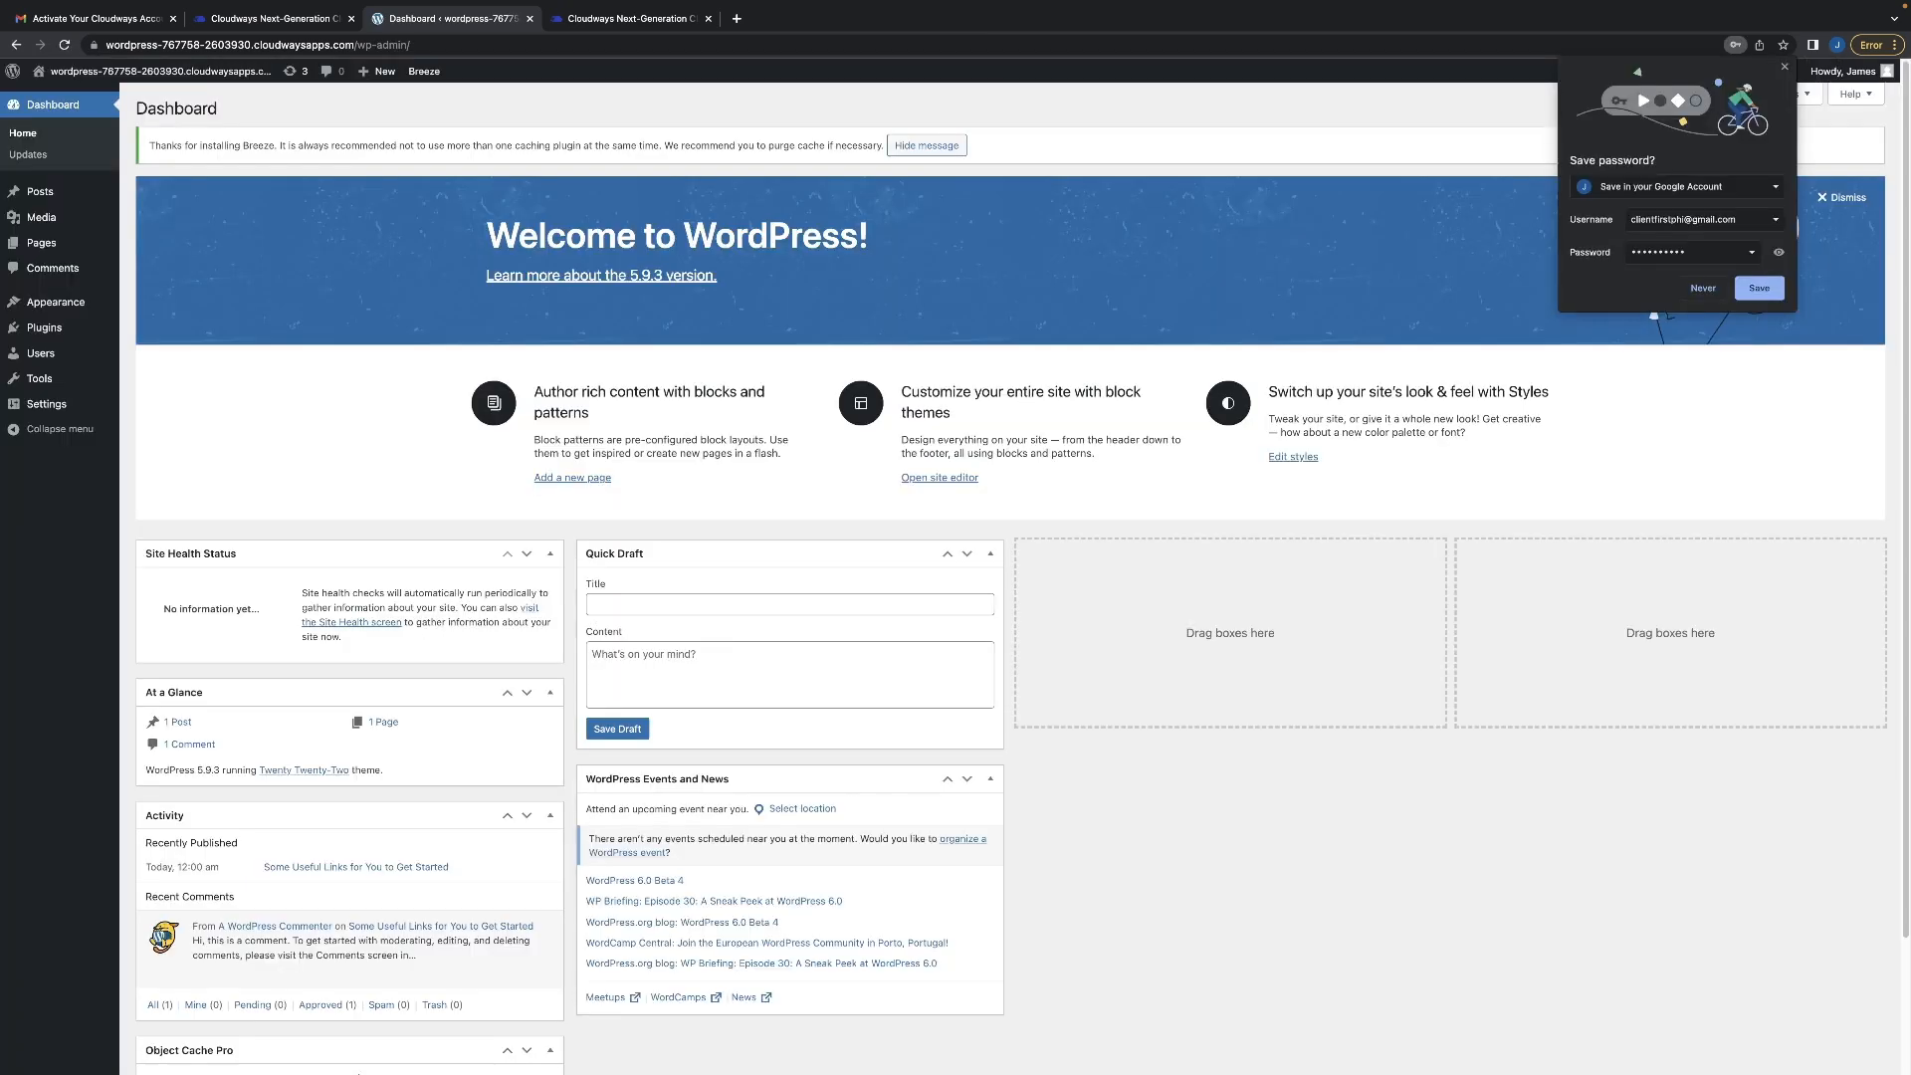
Dismiss Chrome's save-password bubble to reveal the WordPress Dashboard's Welcome panel.
click(1324, 287)
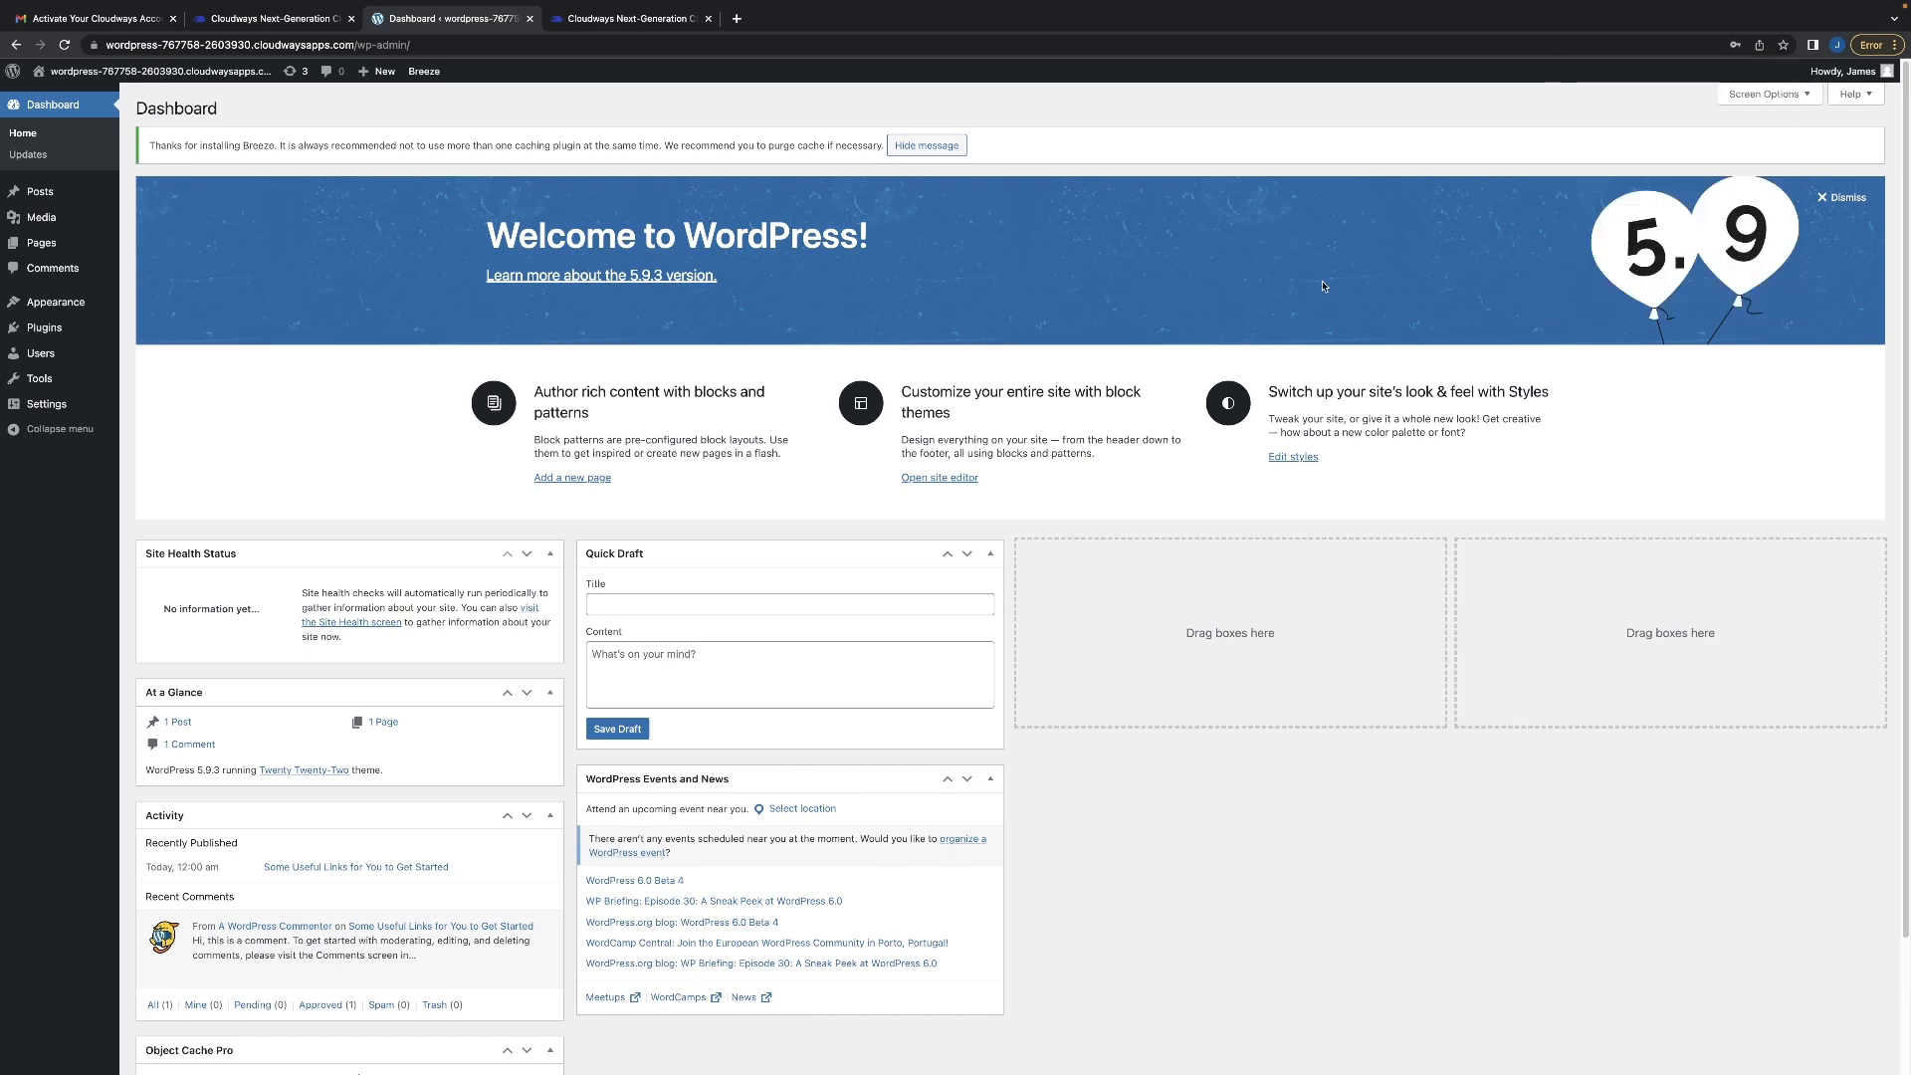